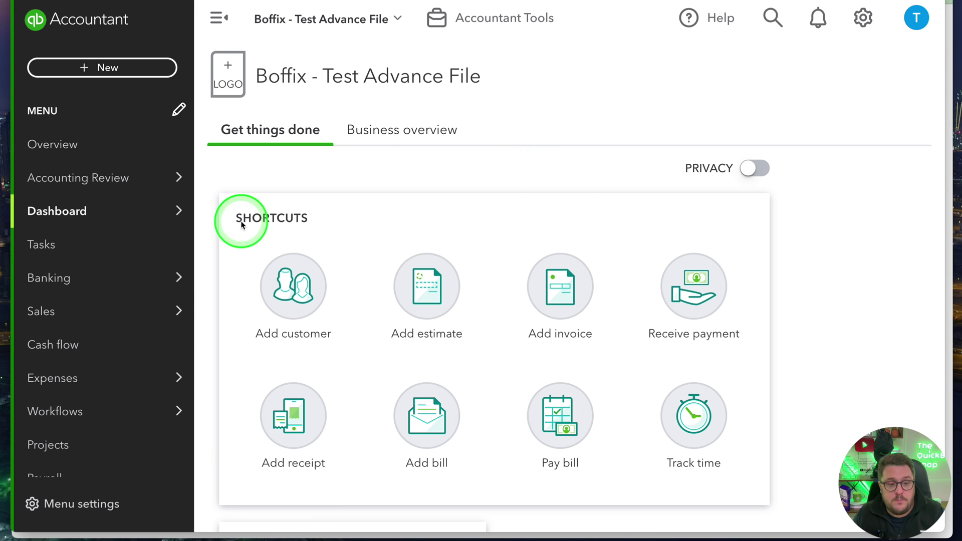
Open the Budgets page of the test company file.
mouse_move(92, 273)
scroll(117, 282, down, 2)
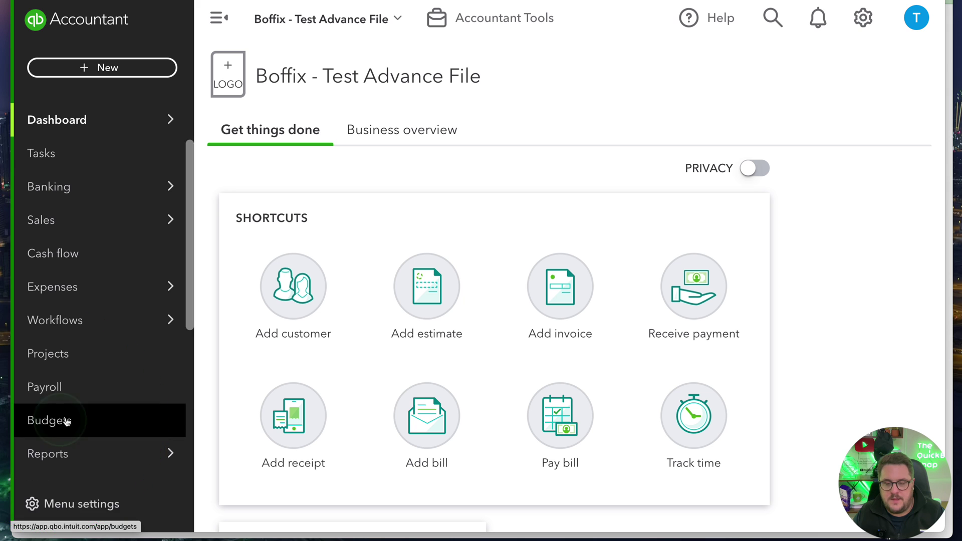
click(872, 22)
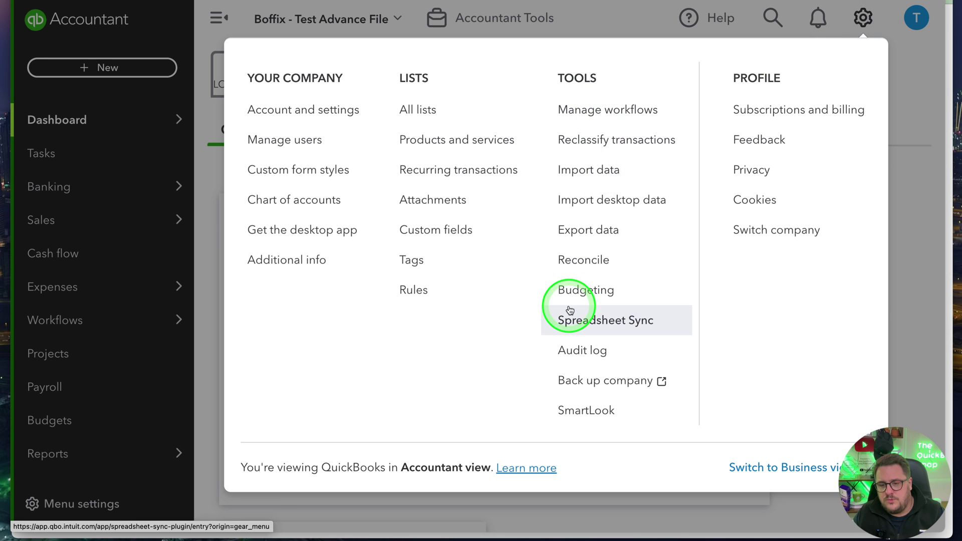
click(69, 437)
click(69, 438)
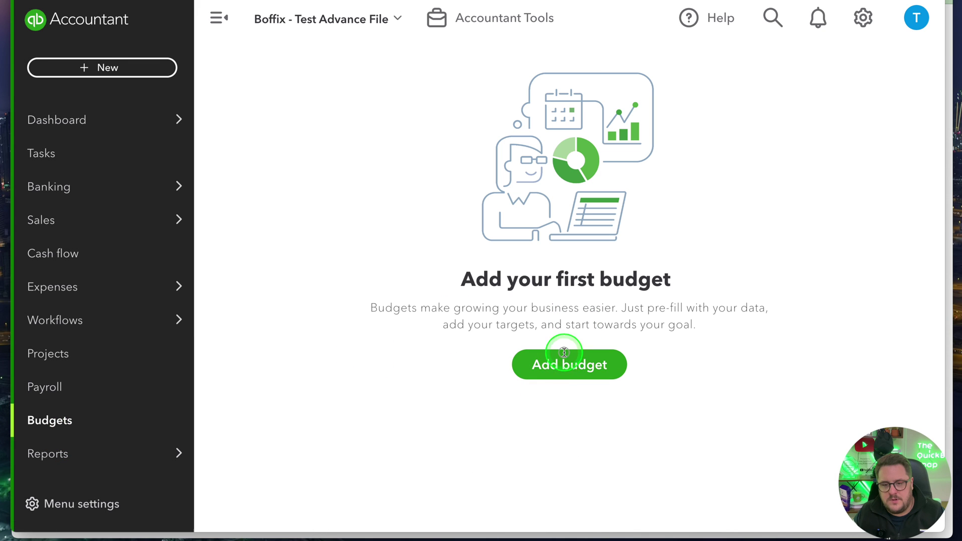
Create a monthly budget named "Budget" for FY2023 (Jan 2023 - Dec 2023).
click(565, 353)
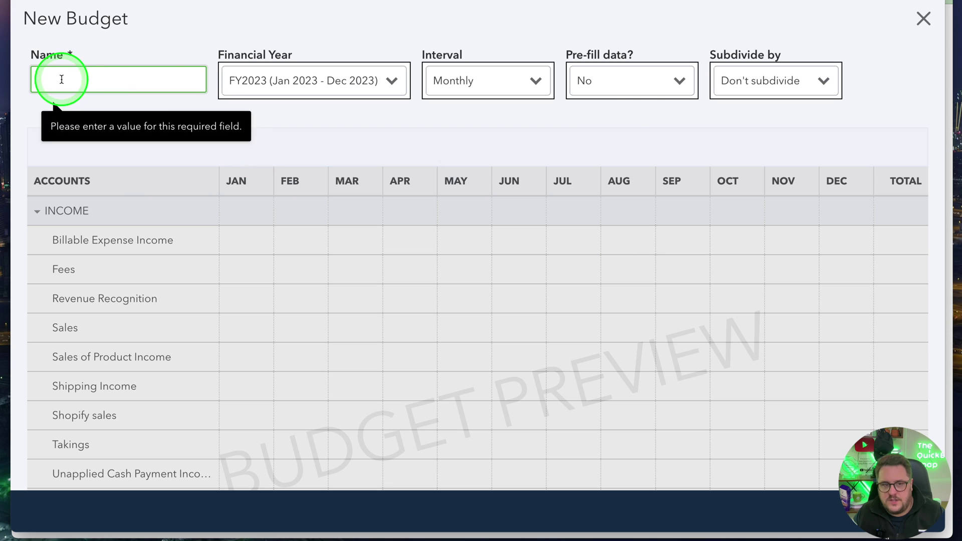
text(Budget)
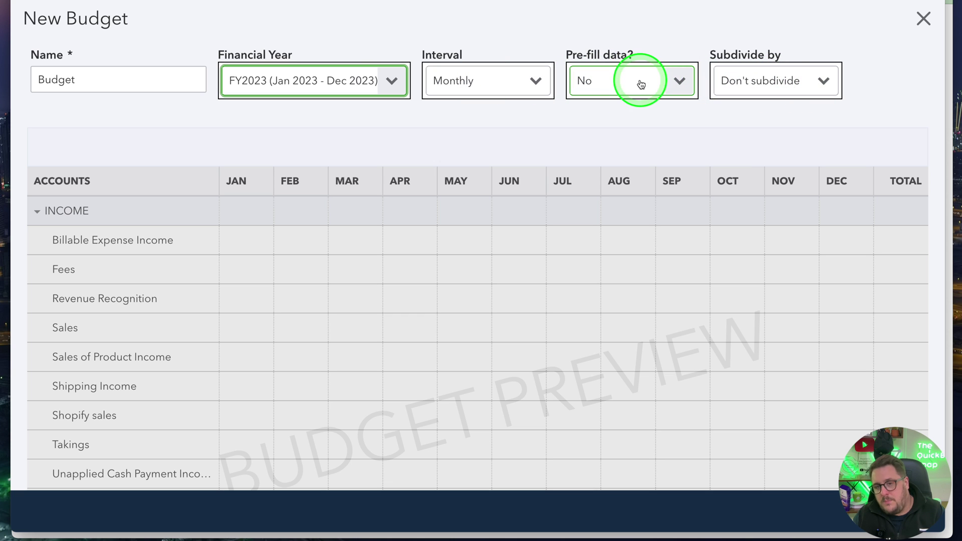
click(678, 207)
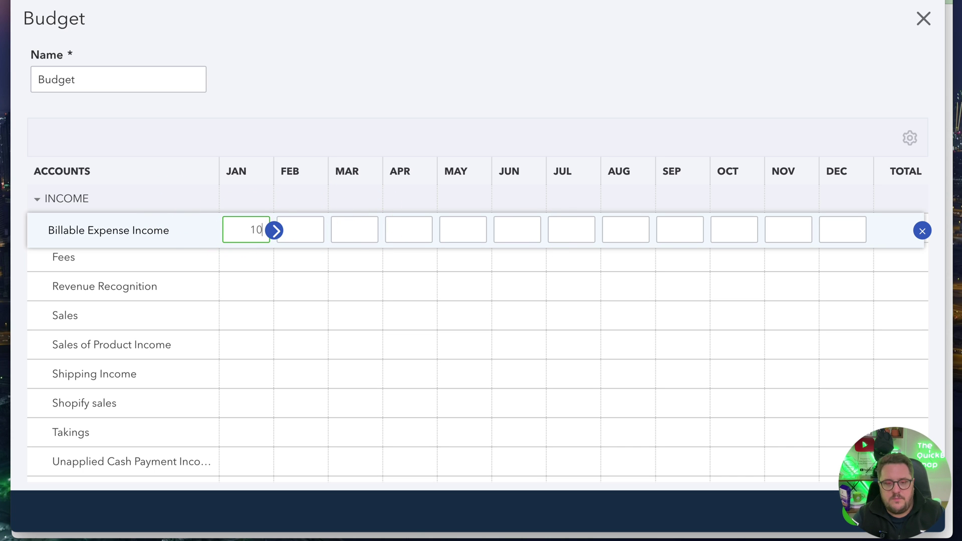
Copy the January amount for Billable Expense Income across the remaining months and look through the budget's accounts.
click(275, 231)
scroll(745, 291, down, 10)
scroll(745, 291, up, 5)
scroll(745, 290, up, 5)
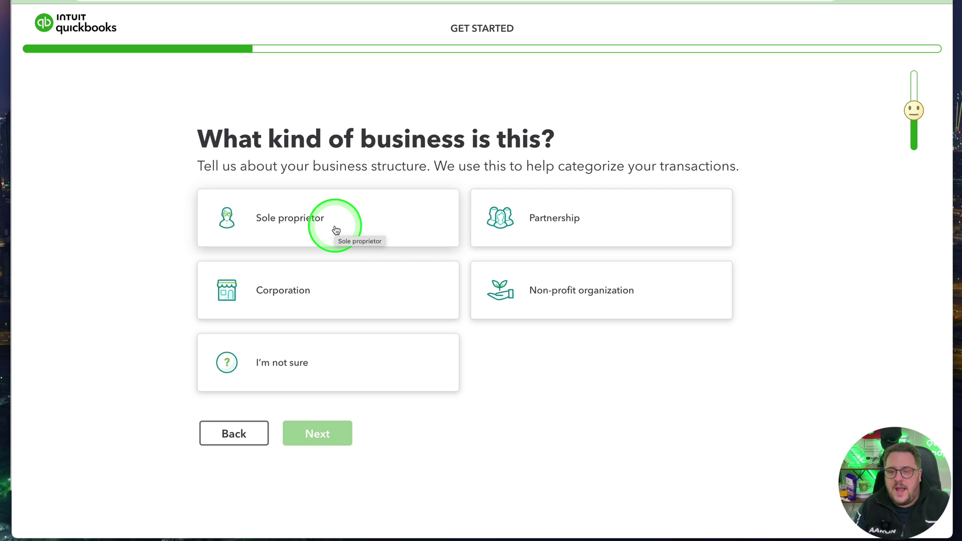
Set the business type to Corporation and continue the company setup.
click(339, 292)
click(307, 427)
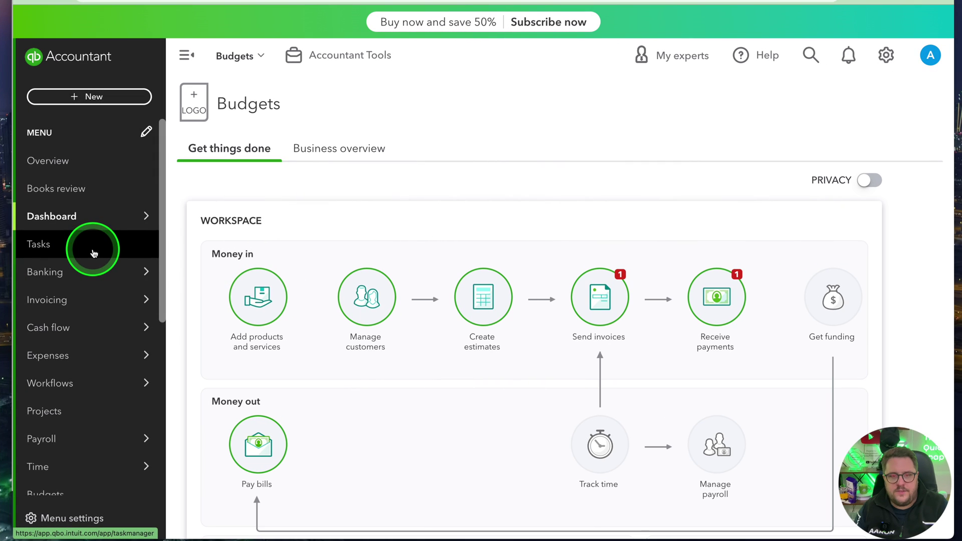
Open the budgeting area of the new Budgets company.
scroll(93, 253, down, 4)
scroll(92, 252, down, 2)
mouse_move(104, 344)
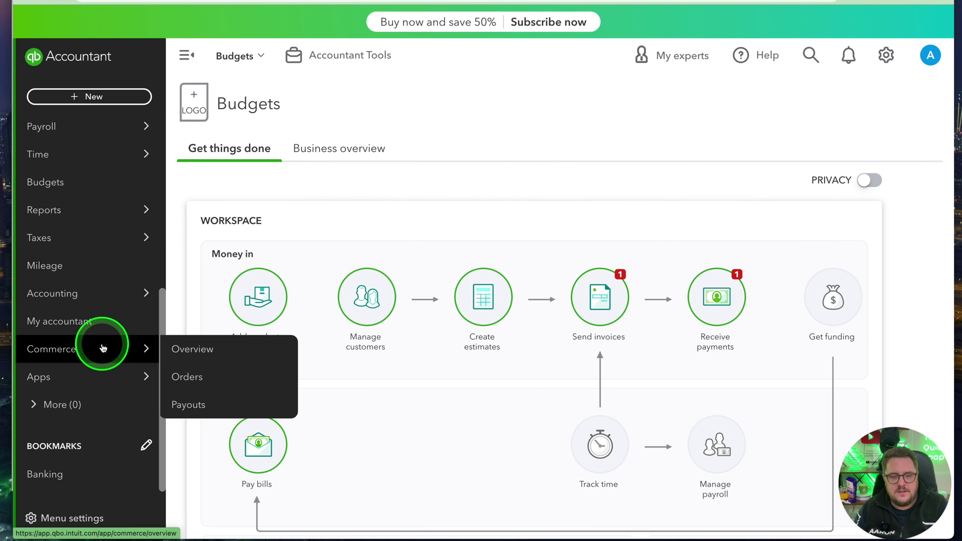
scroll(75, 251, up, 1)
click(49, 206)
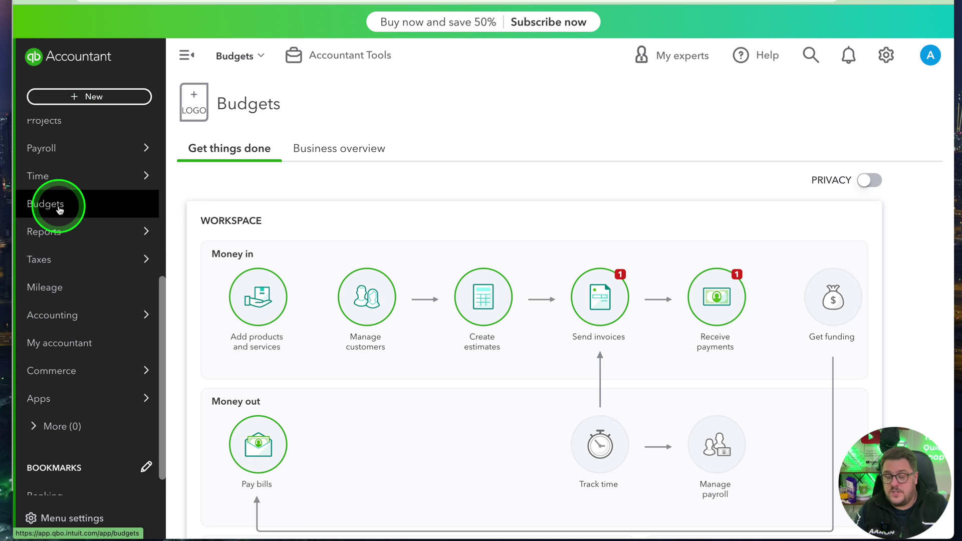
click(886, 55)
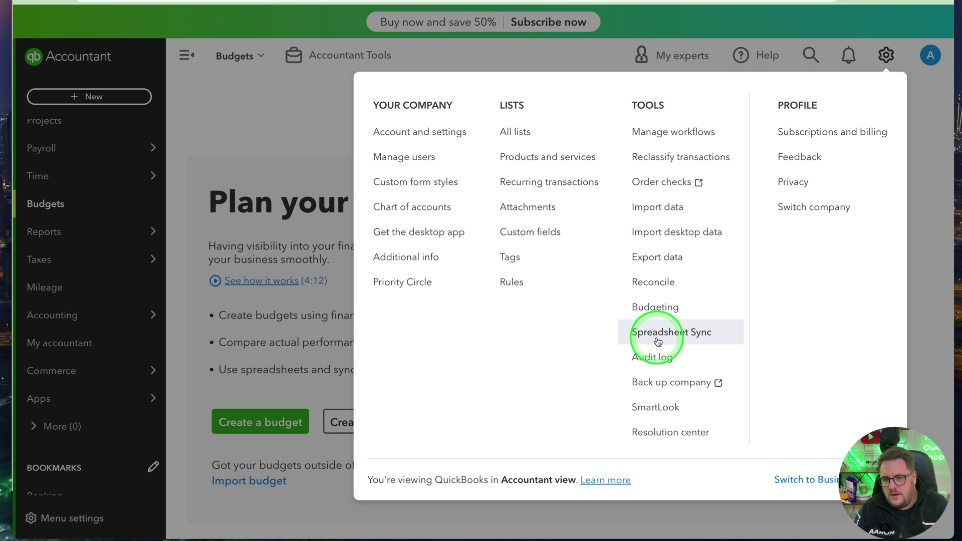
click(655, 306)
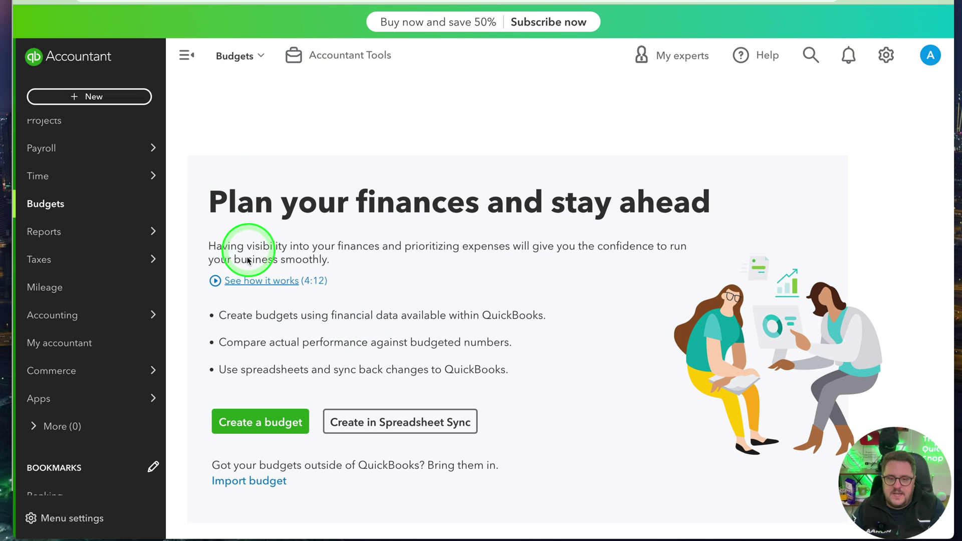
Review the budget creation options and start importing a budget from outside QuickBooks.
click(366, 423)
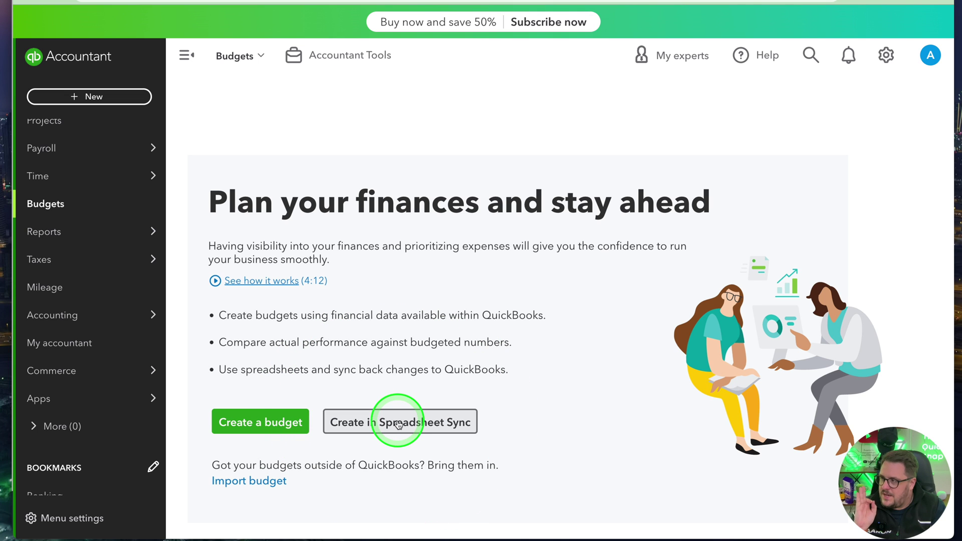
click(306, 430)
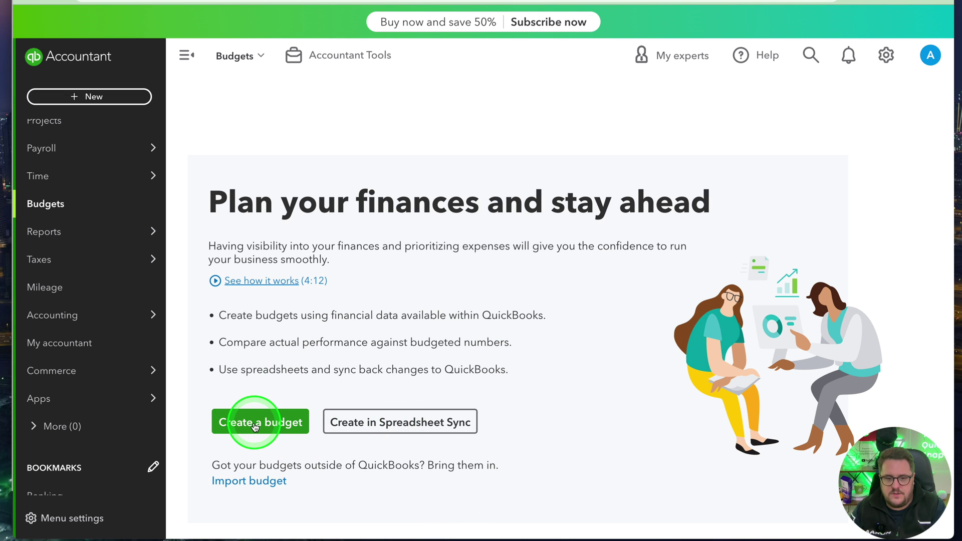
drag(212, 481, 242, 483)
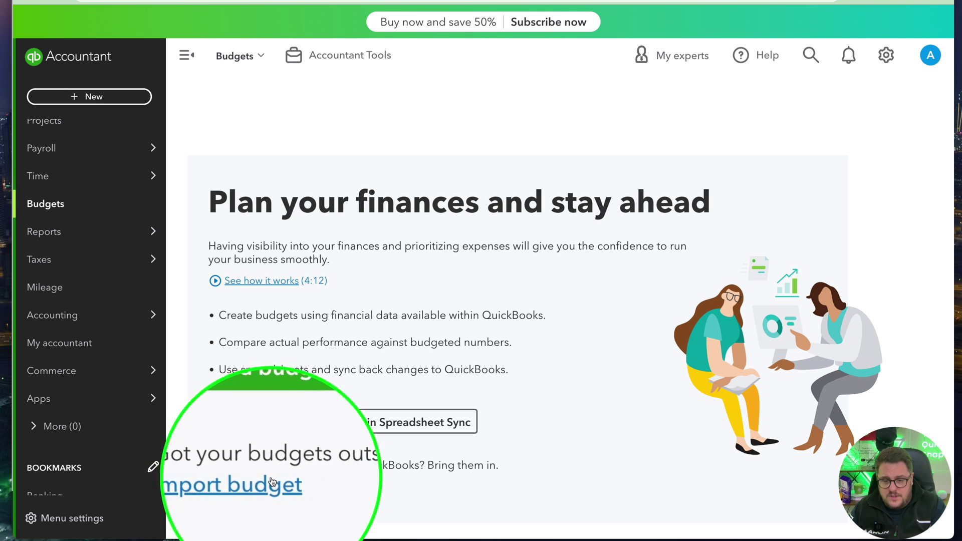
right_click(243, 483)
click(227, 478)
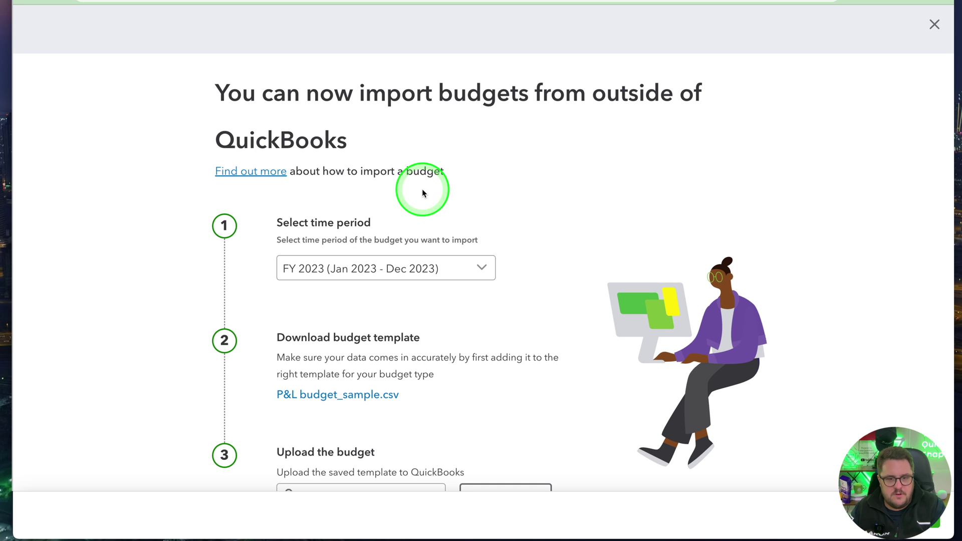
Download the template P&L budget_sample.csv and open it in Excel.
scroll(592, 211, down, 2)
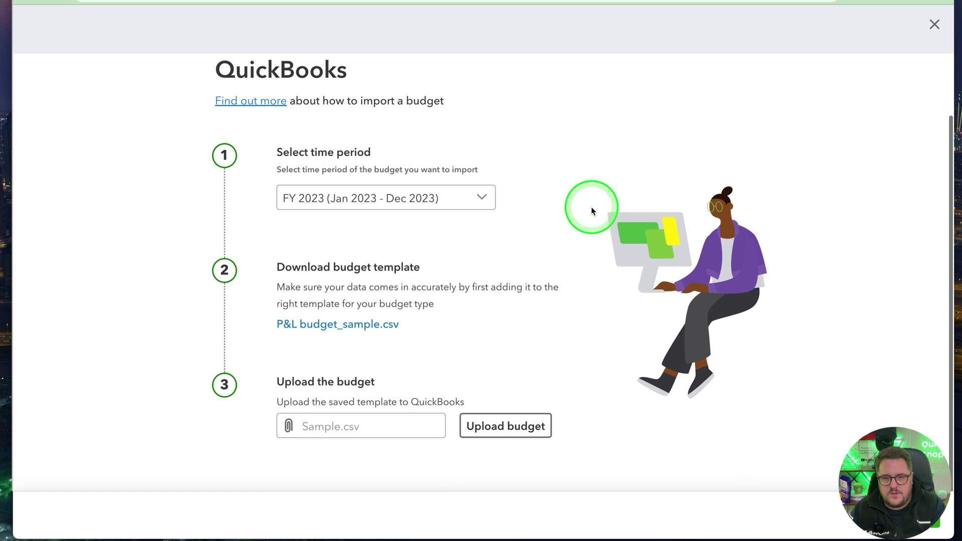
click(346, 325)
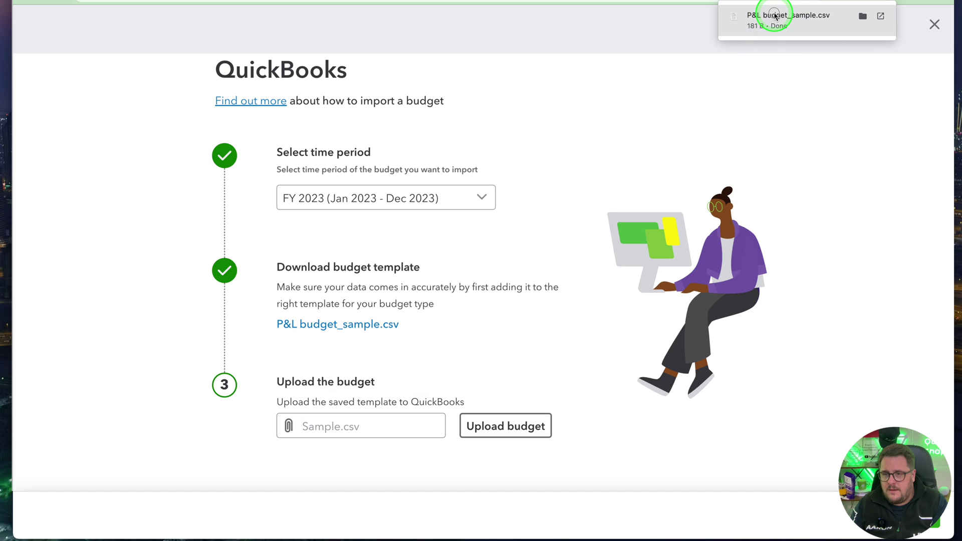
click(858, 16)
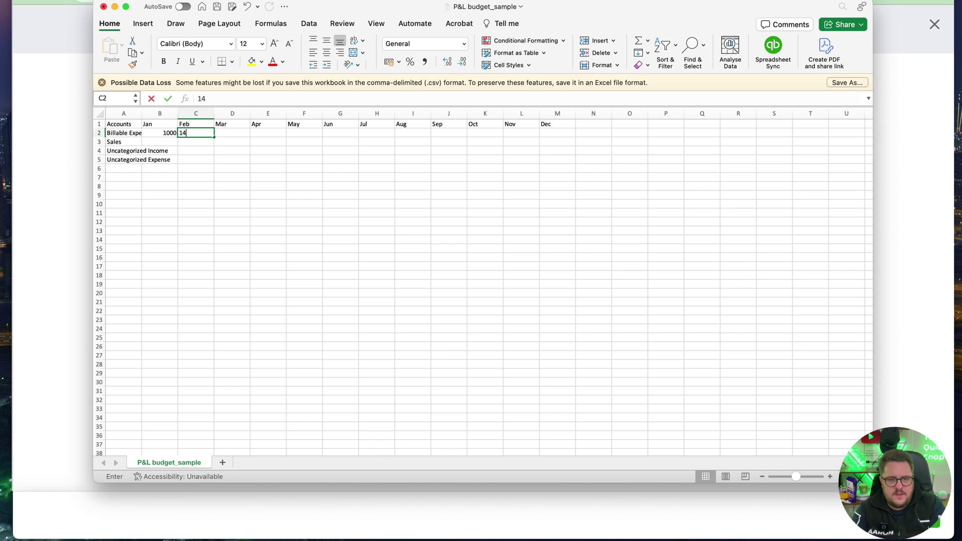
Complete the January to April Billable Expense Income amounts as 1000, 1400, 2500 and 2500, and copy them to the Sales row.
key(Tab)
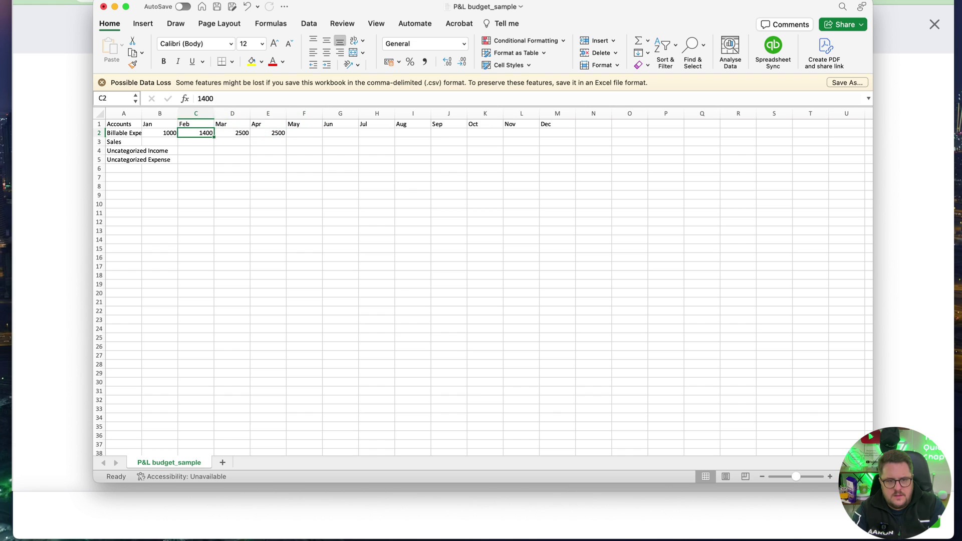
drag(160, 133, 232, 133)
key(super+c)
key(super+v)
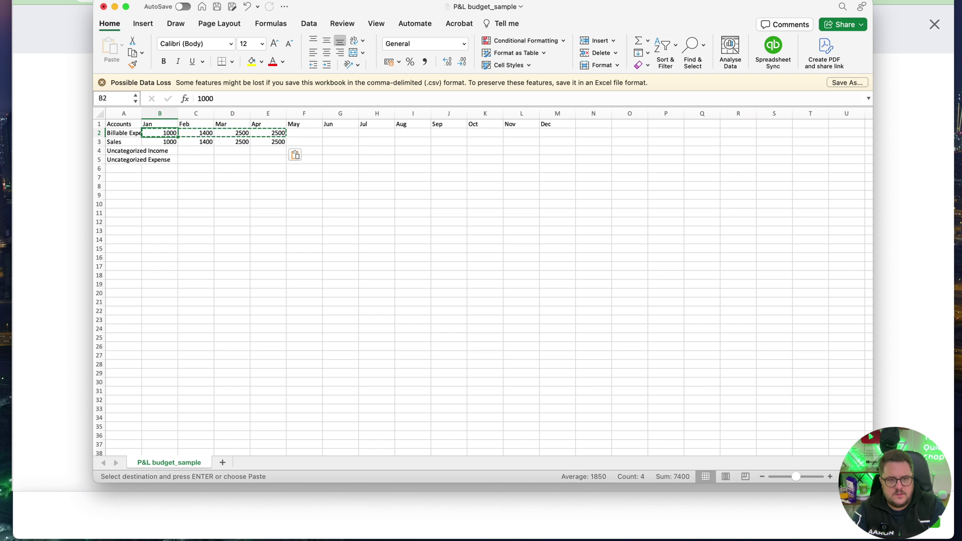
Clear the January to April amounts from the Billable Expense Income row, keeping those in the Sales row.
drag(161, 132, 242, 133)
drag(160, 142, 196, 142)
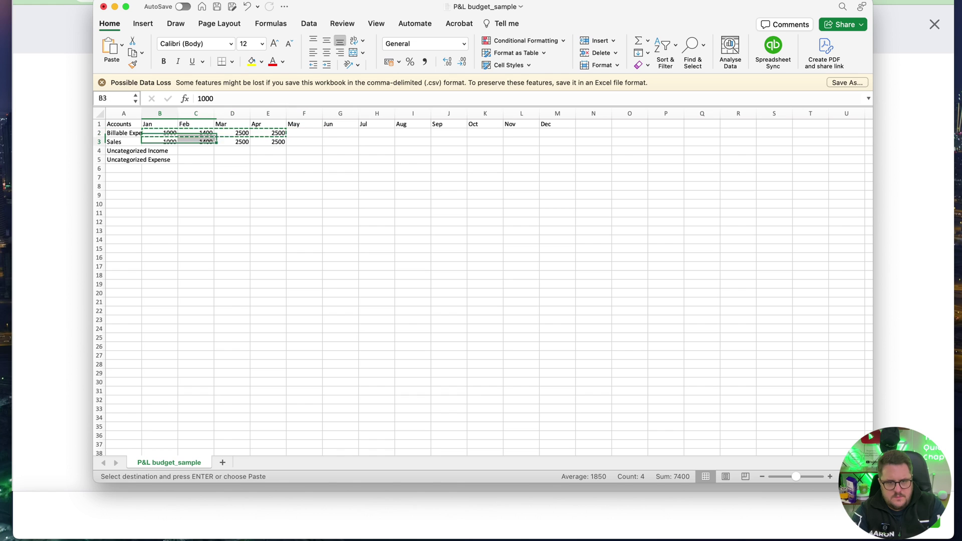
key(BackSpace)
click(200, 132)
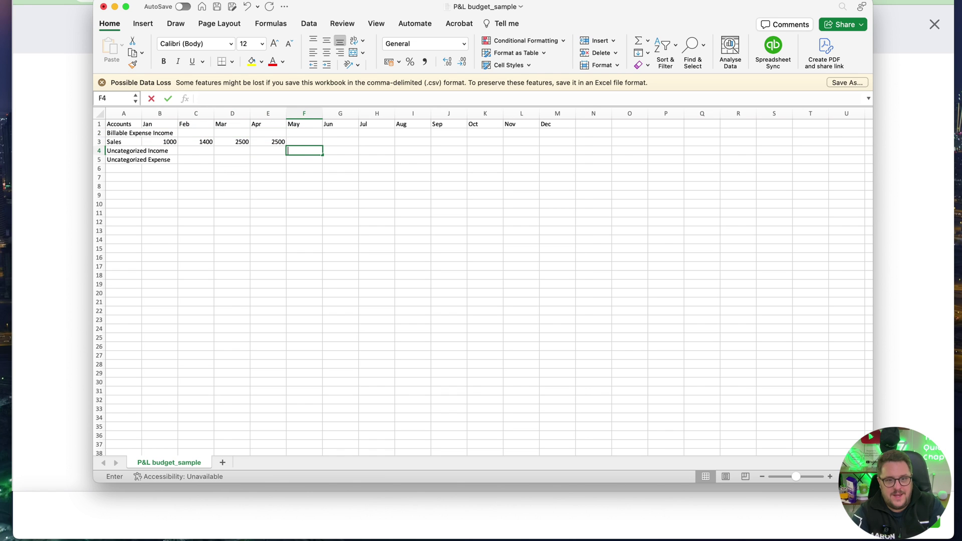
Enter Uncategorized Expense of 5000 for May and 7500 for June, and Sales of 2500 for July and August, saving and closing the template.
key(Return)
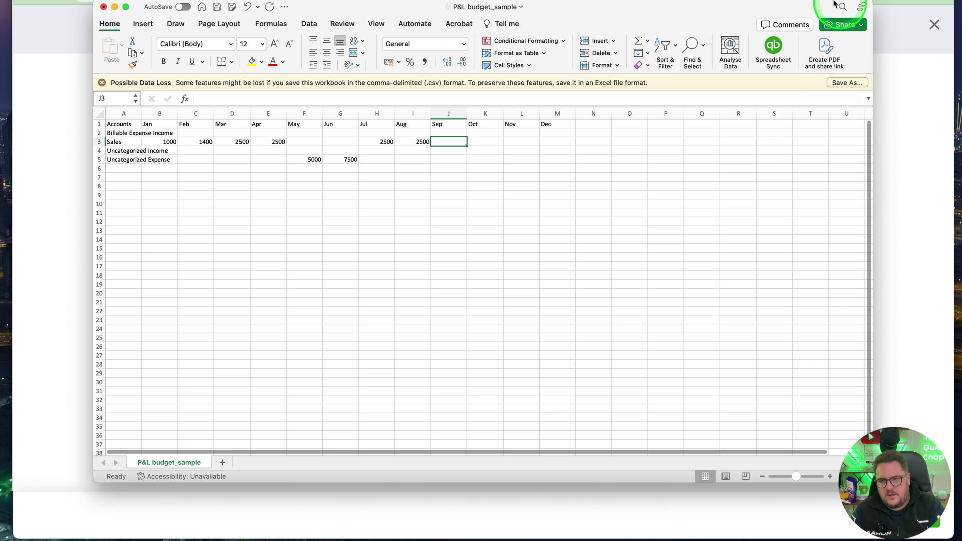
click(104, 7)
click(466, 266)
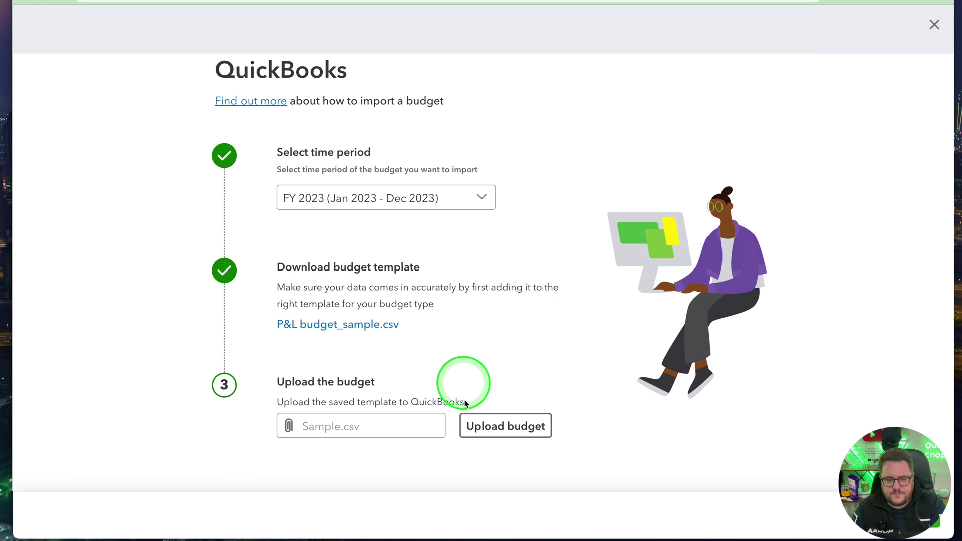
Upload the saved budget template to QuickBooks.
click(516, 426)
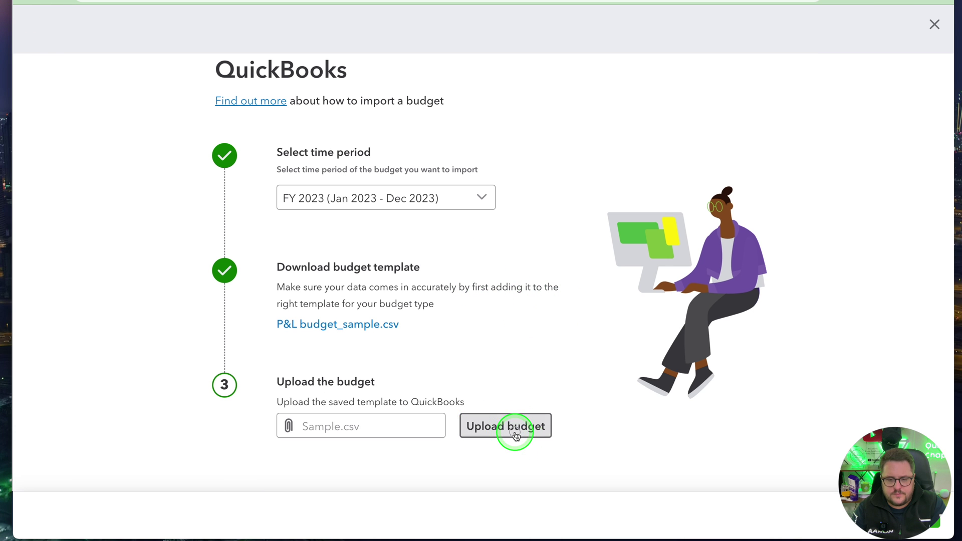
double_click(435, 186)
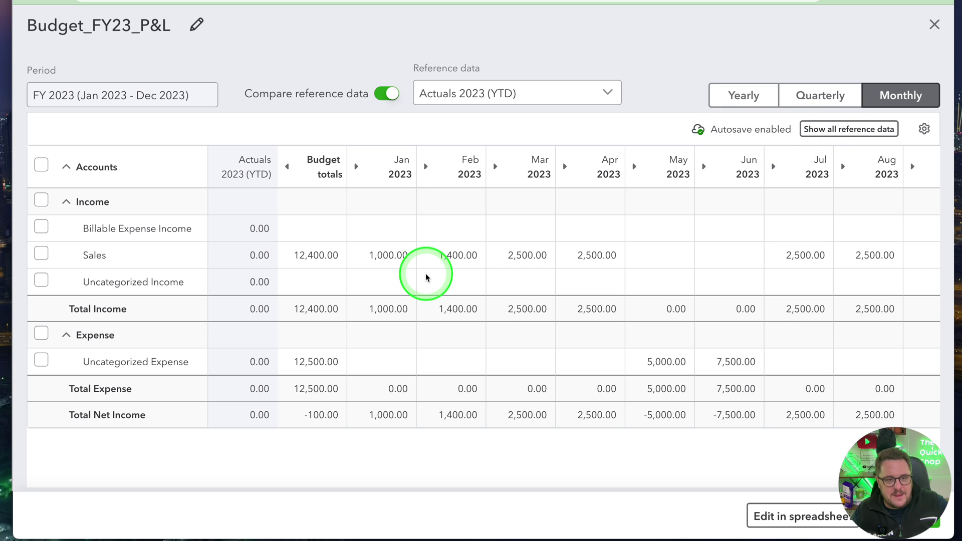
Show all reference data columns beside the budget amounts and hide them again.
click(861, 133)
click(861, 132)
click(861, 131)
click(861, 131)
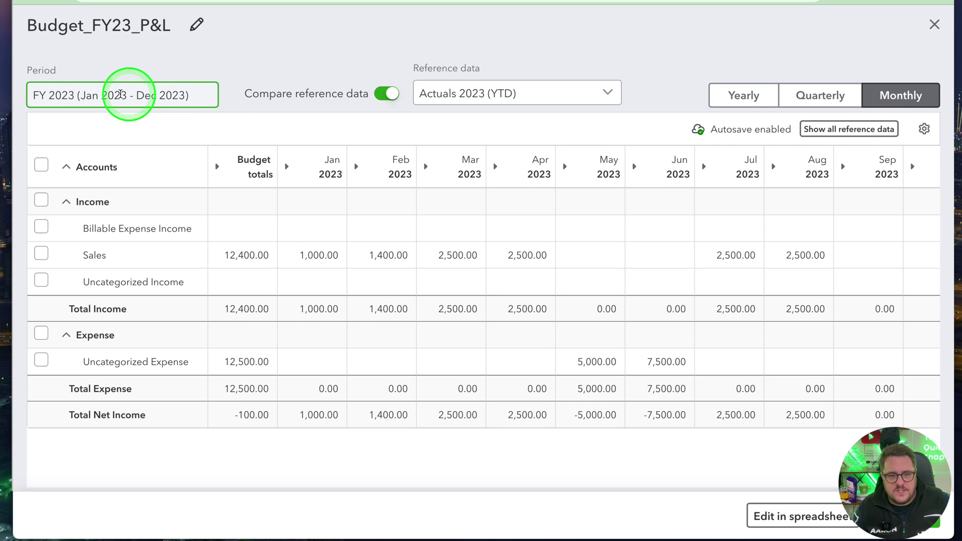
Check the budget period and the available reference data, keeping Actuals 2023 (YTD) as the comparison.
triple_click(122, 94)
click(481, 92)
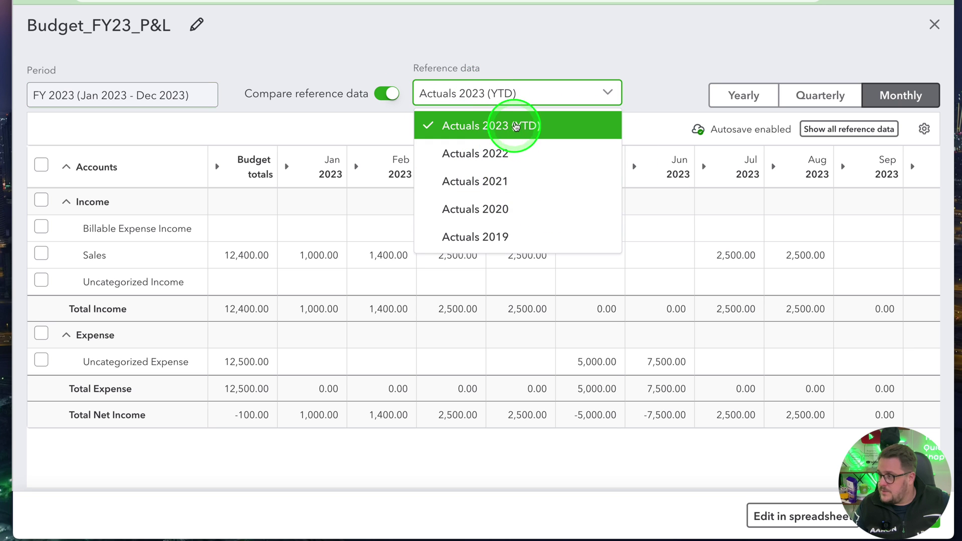
click(517, 127)
View the budget by year and by quarter, and return to the monthly layout.
click(745, 96)
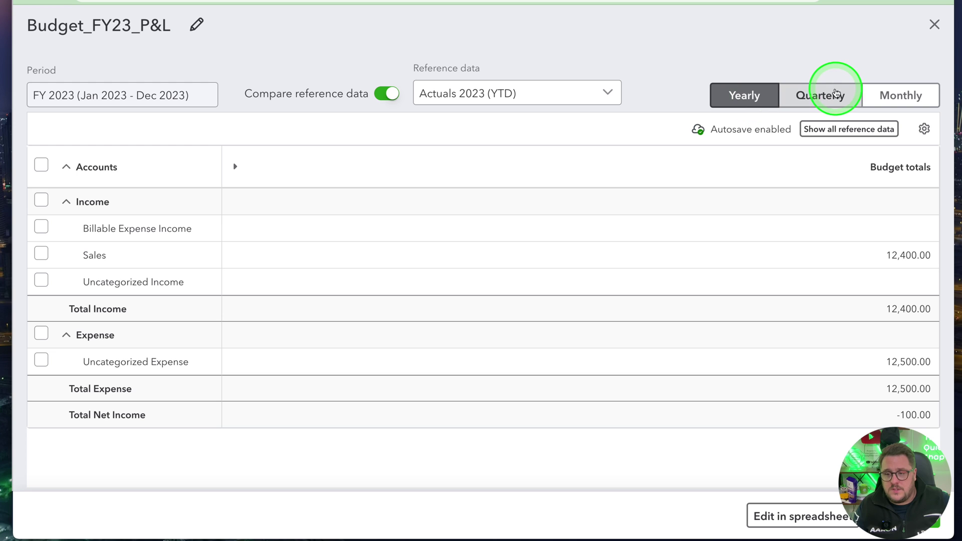
click(837, 93)
click(900, 95)
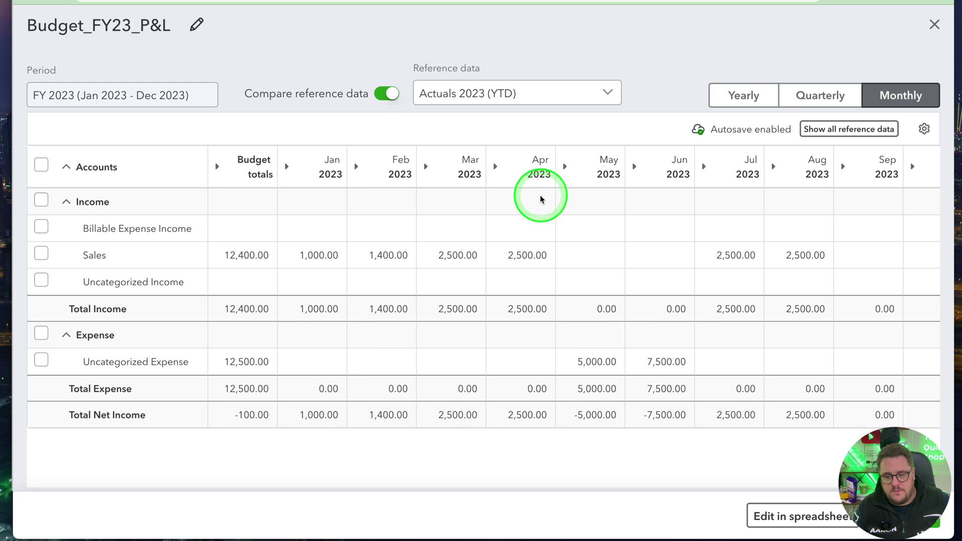
click(374, 363)
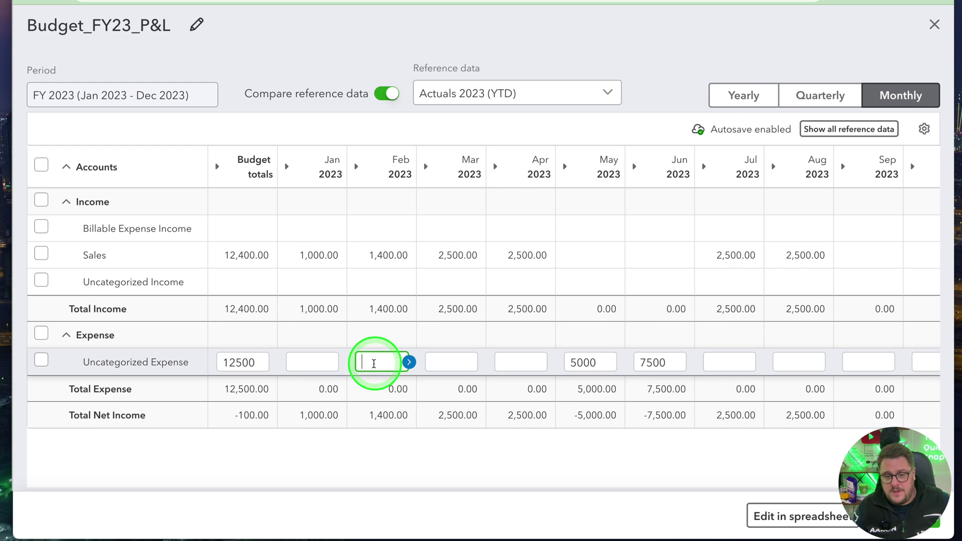
click(246, 363)
click(260, 229)
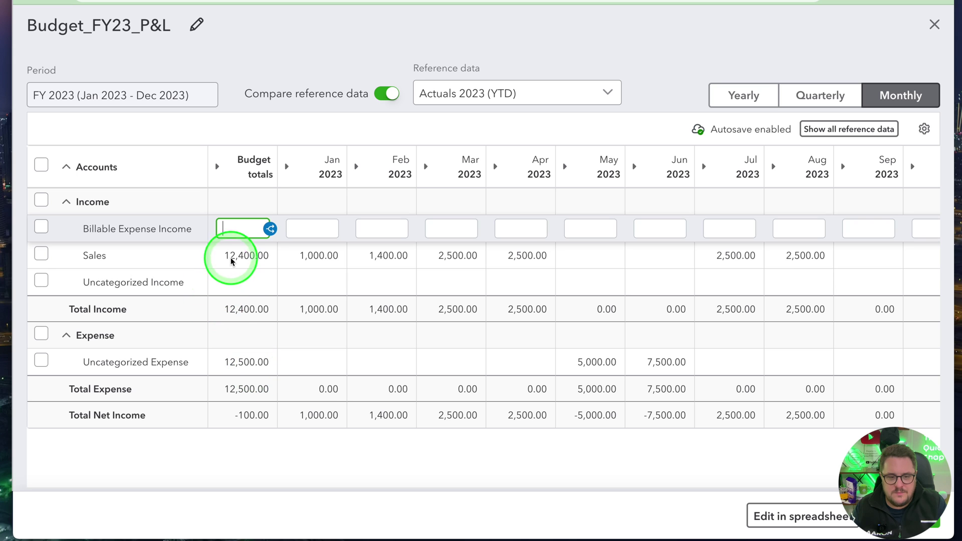
Set the Uncategorized Income budget total to 5000, spread evenly across the months.
click(242, 281)
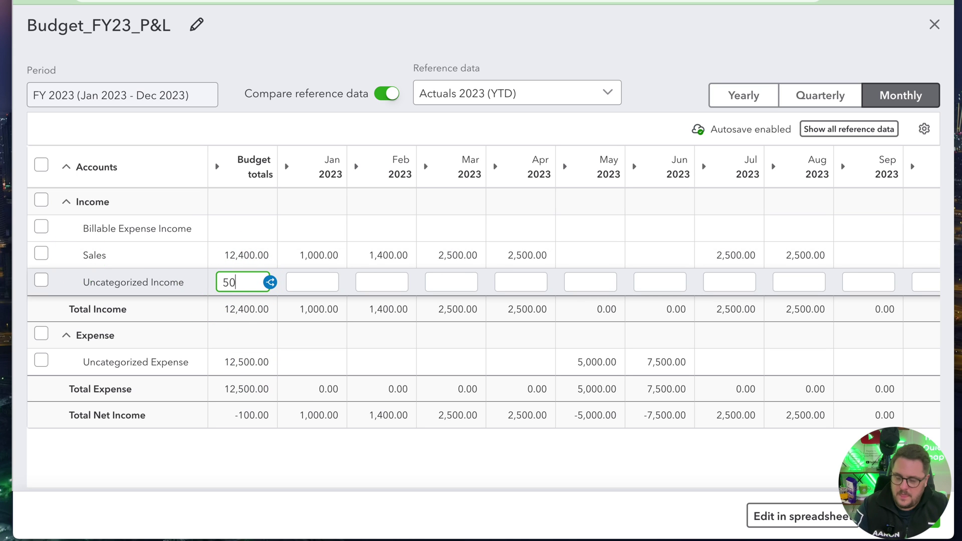
key(Tab)
key(shift+Tab)
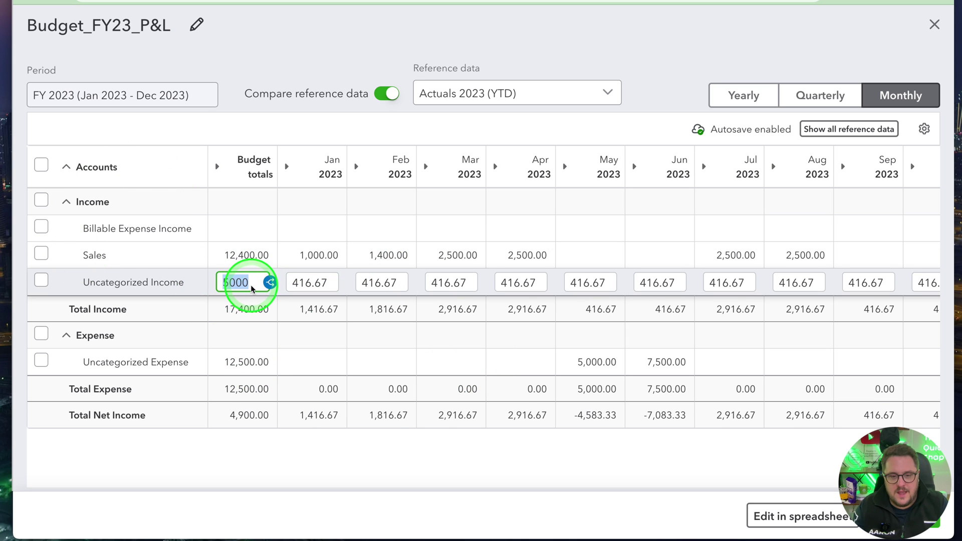
Budget 100 for Billable Expense Income in January and copy the amount across all remaining months.
key(Tab)
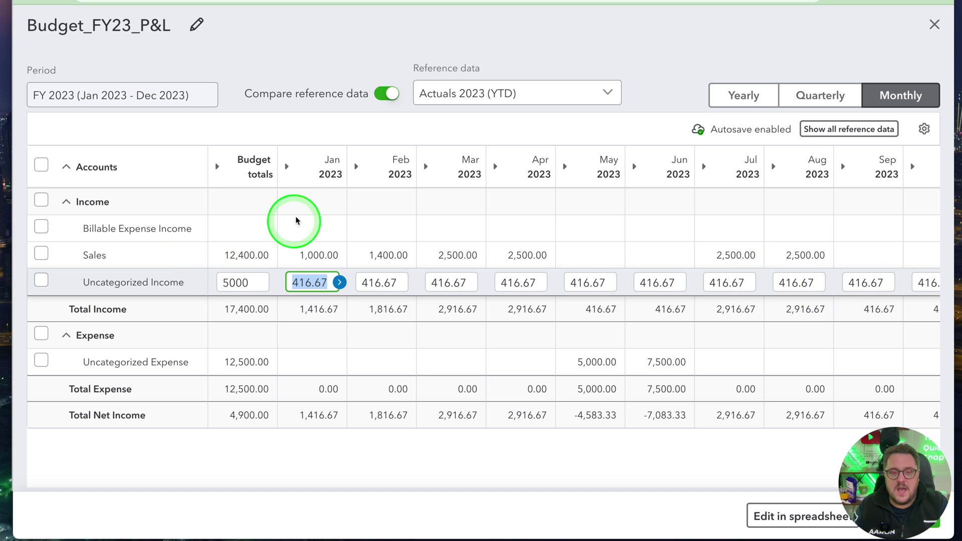
click(303, 229)
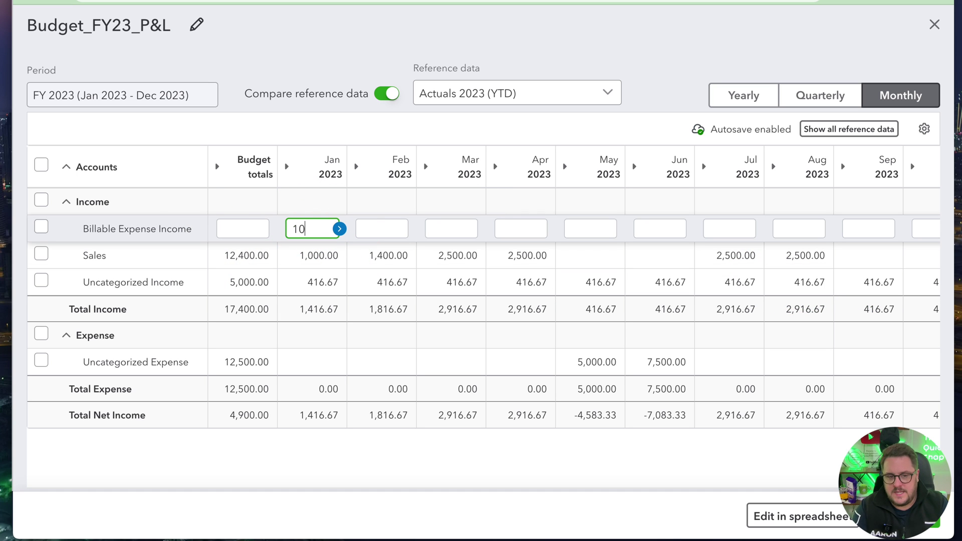
click(331, 229)
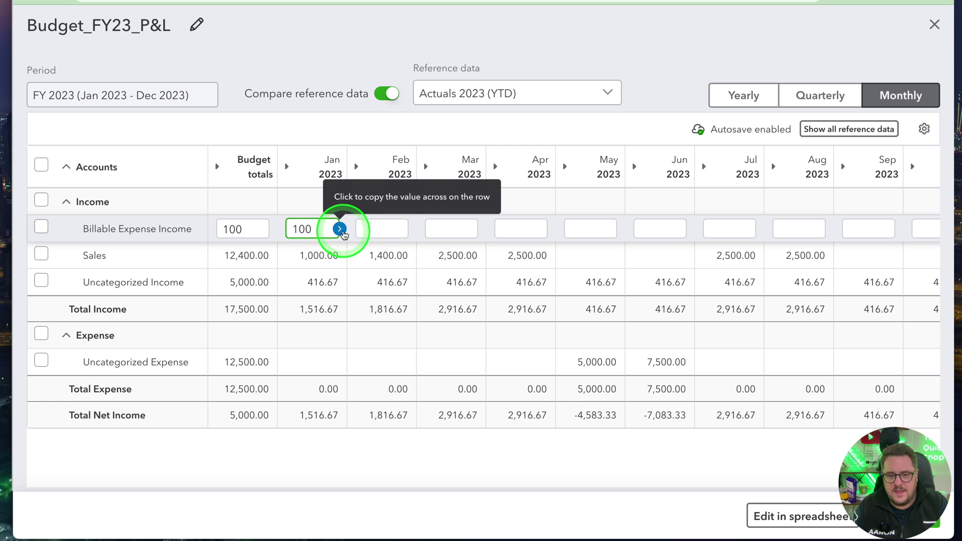
click(339, 229)
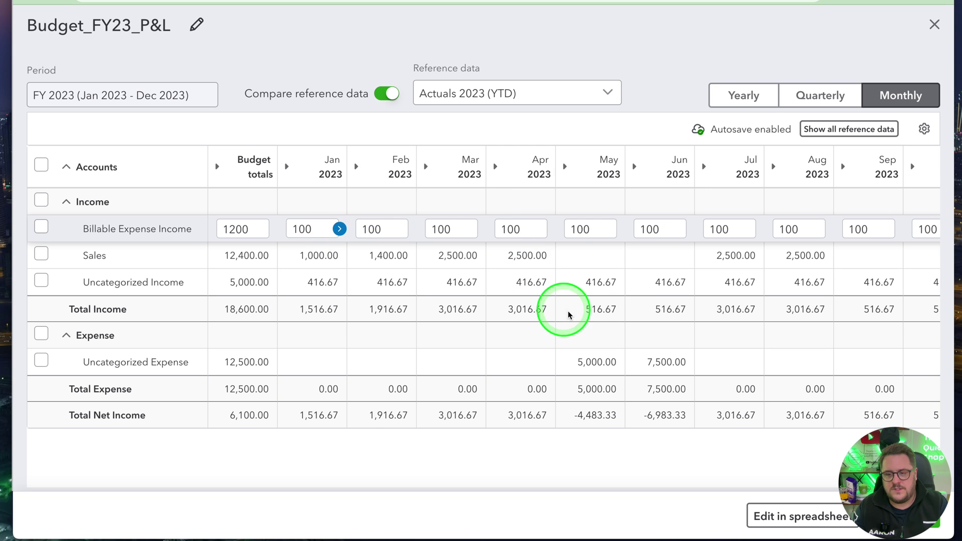
click(659, 256)
scroll(642, 392, right, 3)
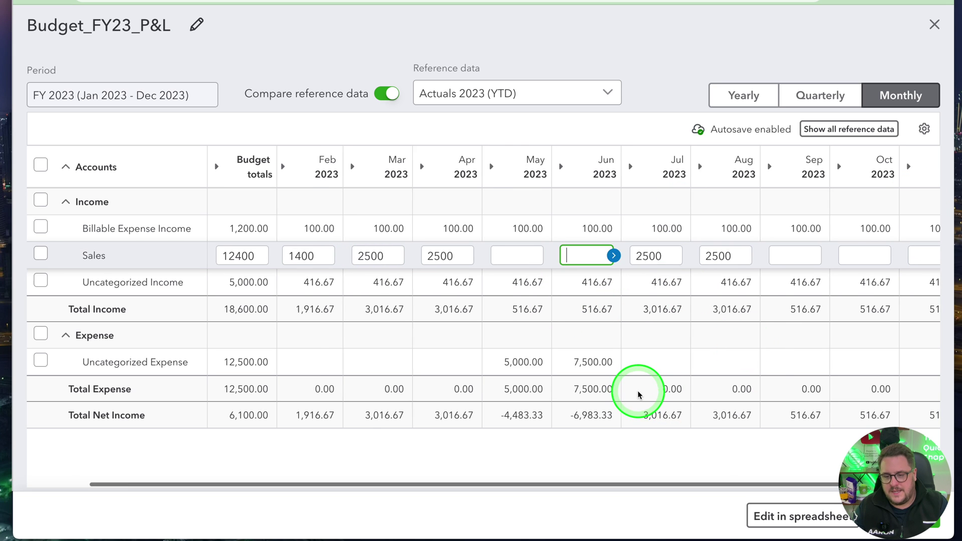
scroll(639, 390, left, 3)
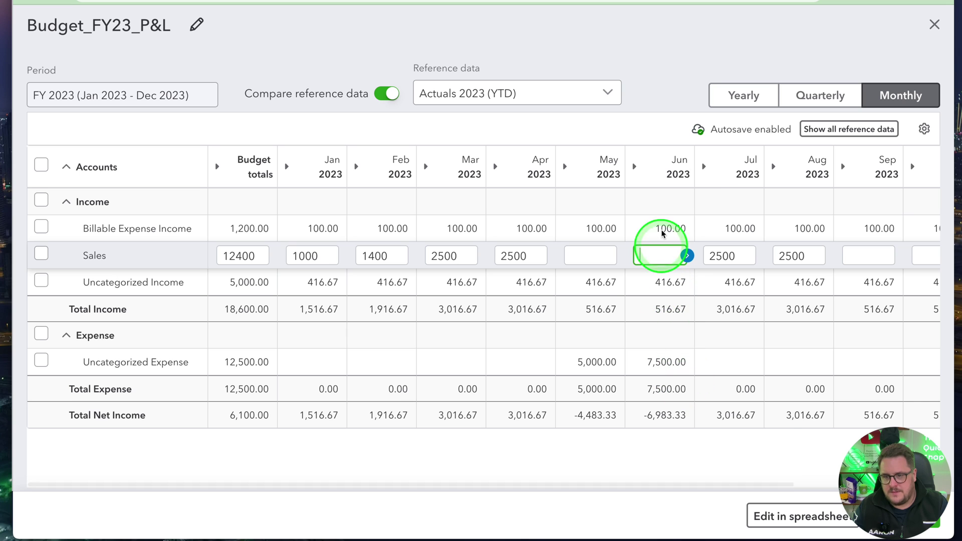
Review the budget table's autosave, empty-row and display density settings, and apply them without changes.
click(698, 130)
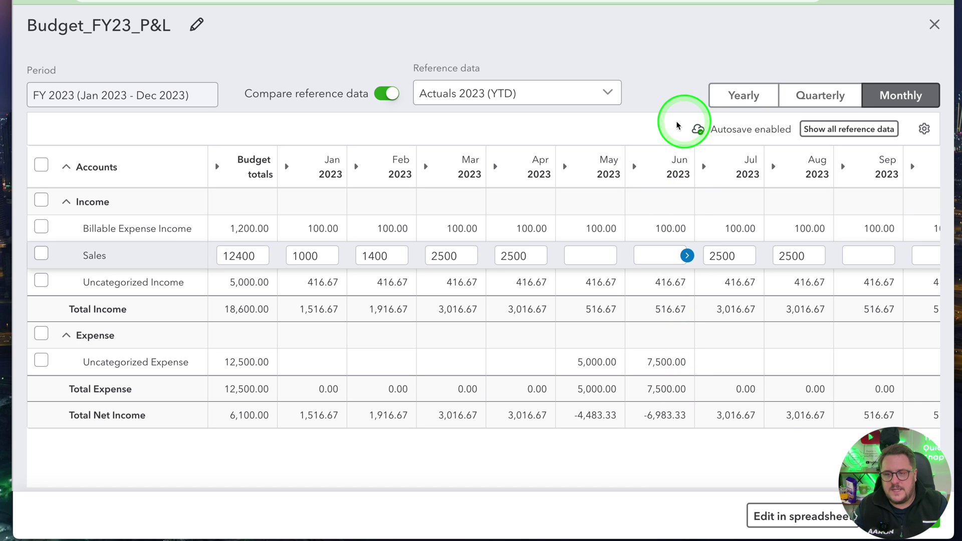
click(925, 129)
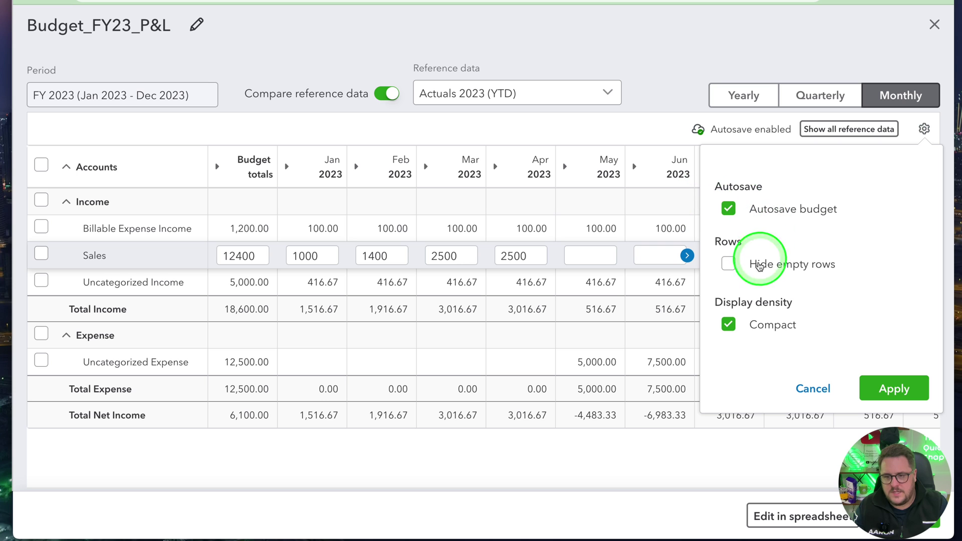
click(741, 257)
click(923, 125)
click(895, 181)
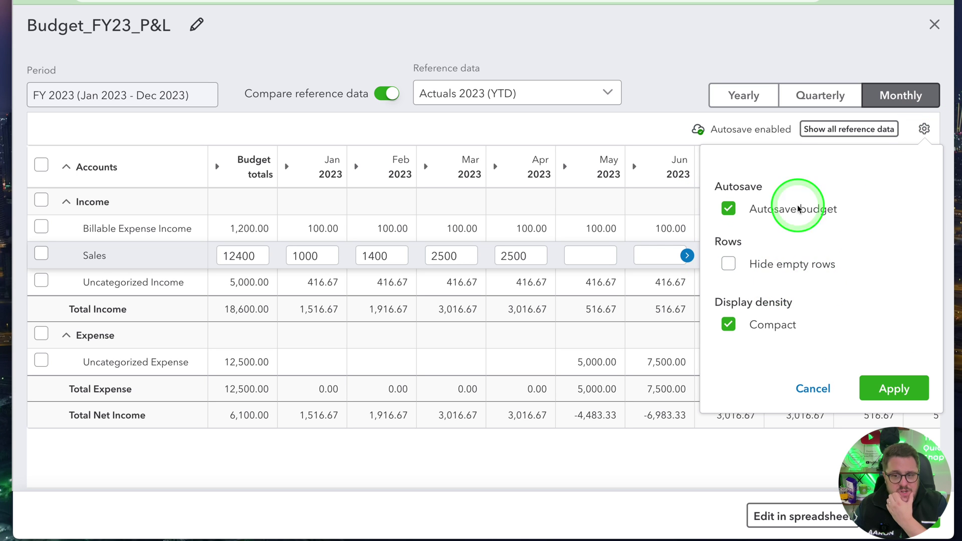
click(895, 390)
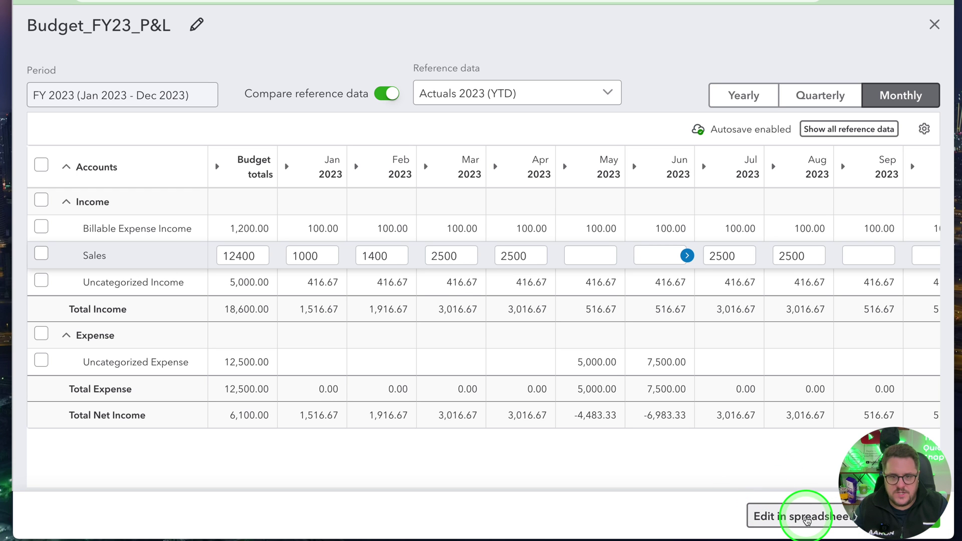
Save the budget, open it for editing in Excel through Spreadsheet Sync, and examine the Notes & Controls sheet's company and income cells.
click(807, 522)
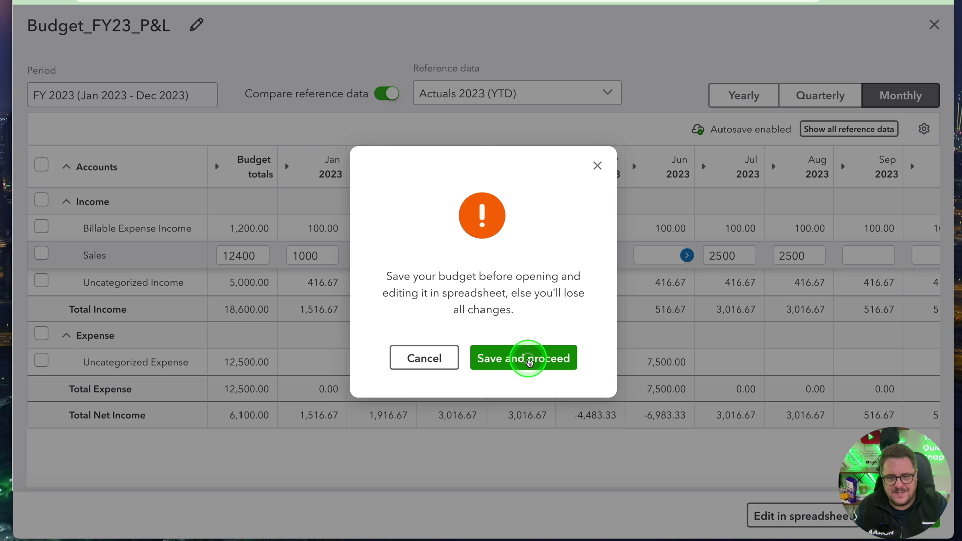
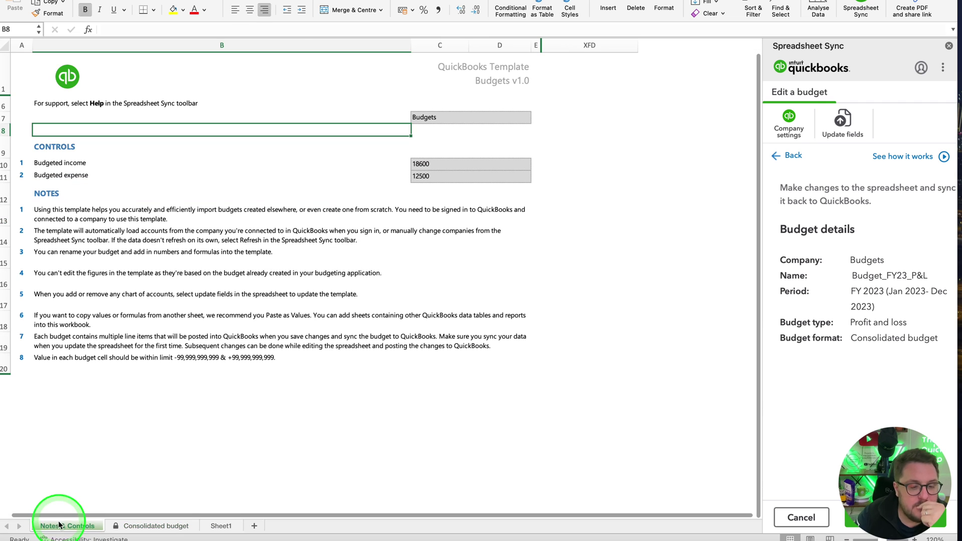
click(296, 132)
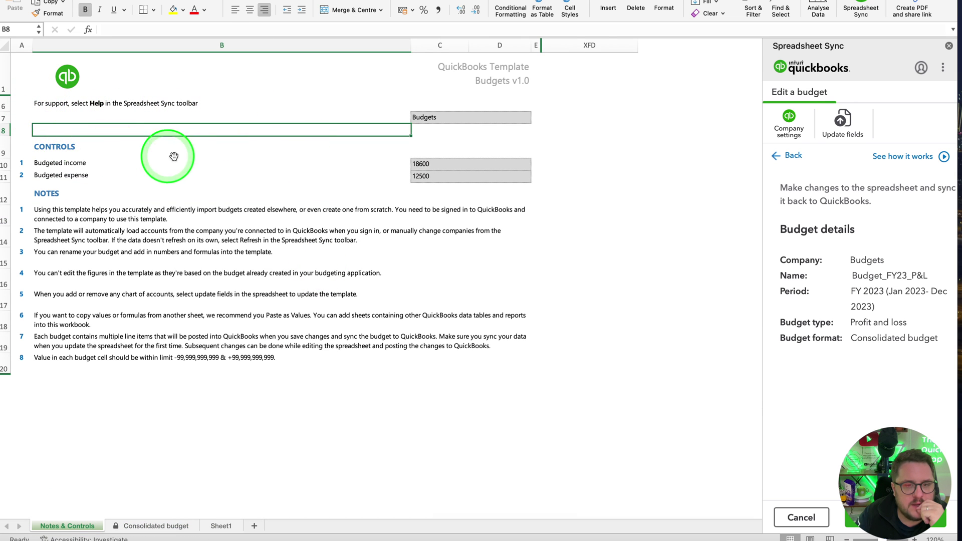
click(436, 116)
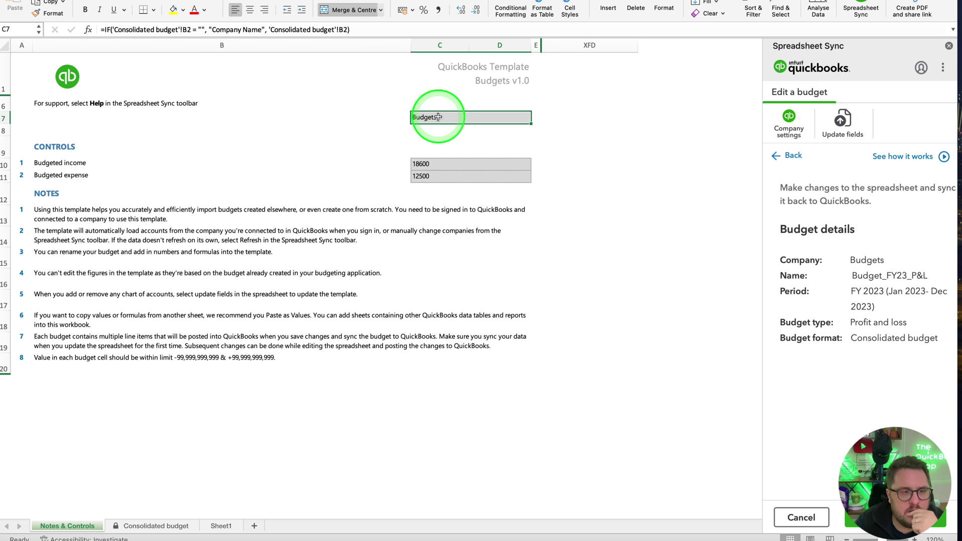
click(448, 164)
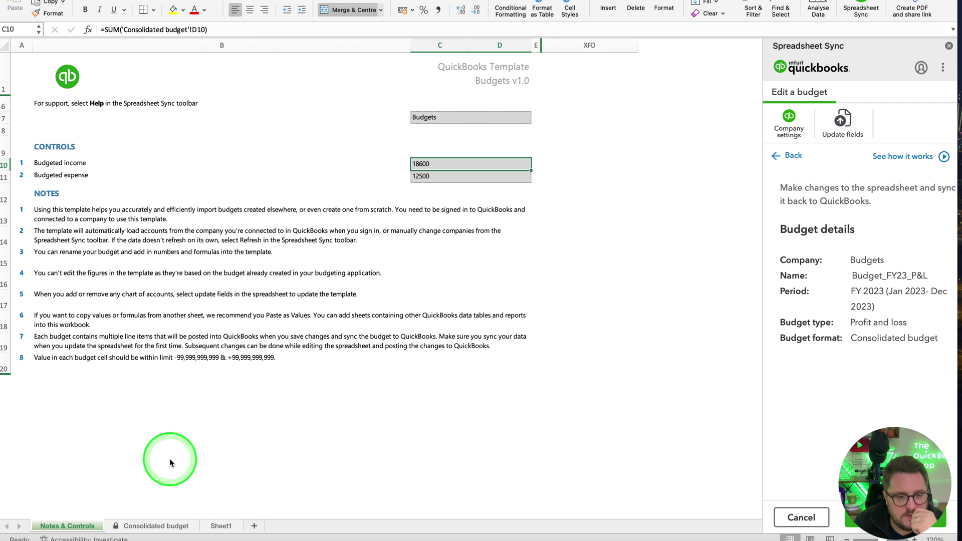
Set May-2023 Sales to 500 on the Consolidated budget sheet and post the budget to QuickBooks.
click(125, 526)
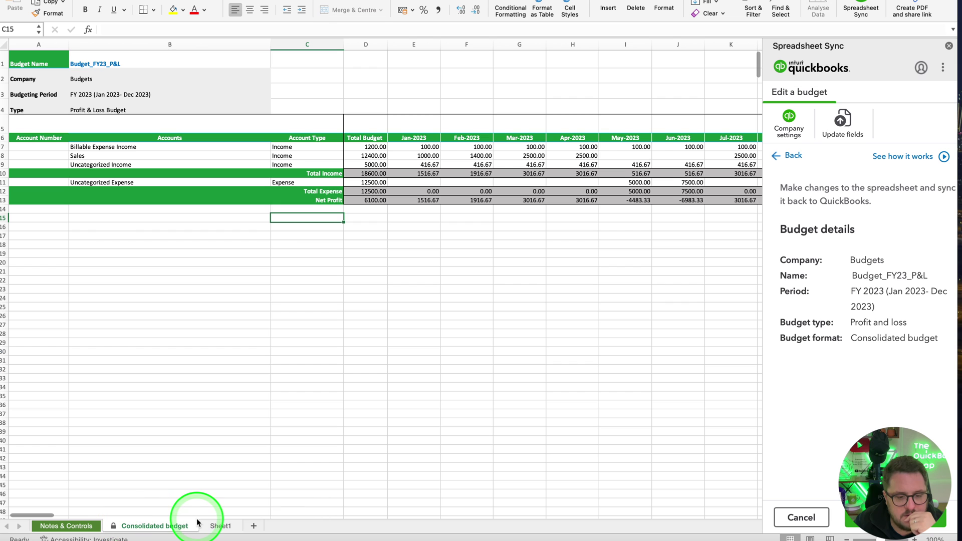
click(365, 139)
click(361, 154)
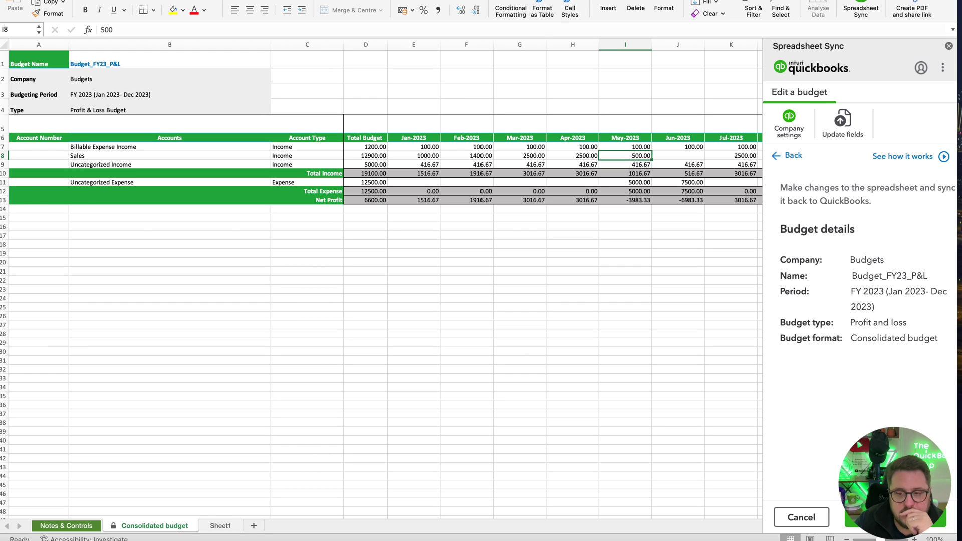
click(852, 519)
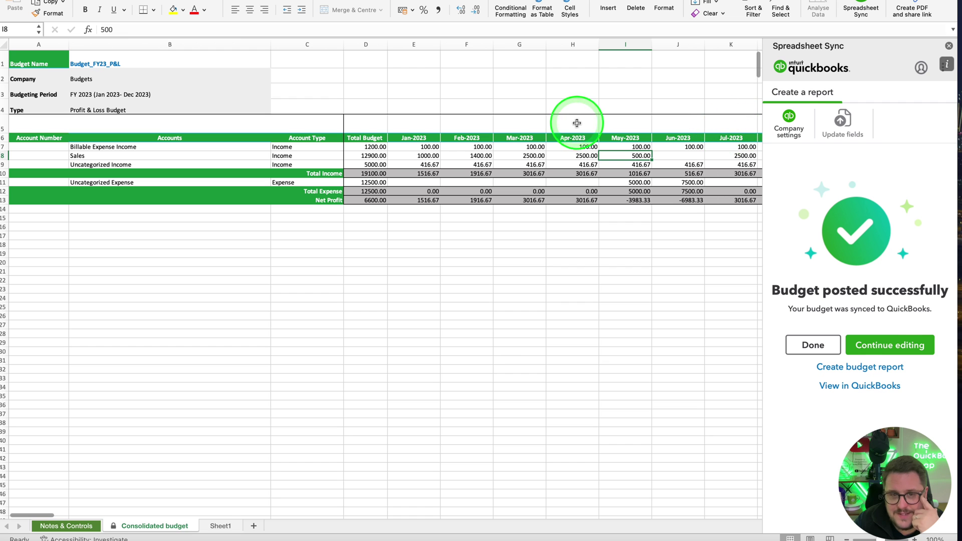
Switch to QuickBooks, leave the budget import page, and open Budget_FY23_P&L to check the synced May Sales figure.
mouse_move(592, 1)
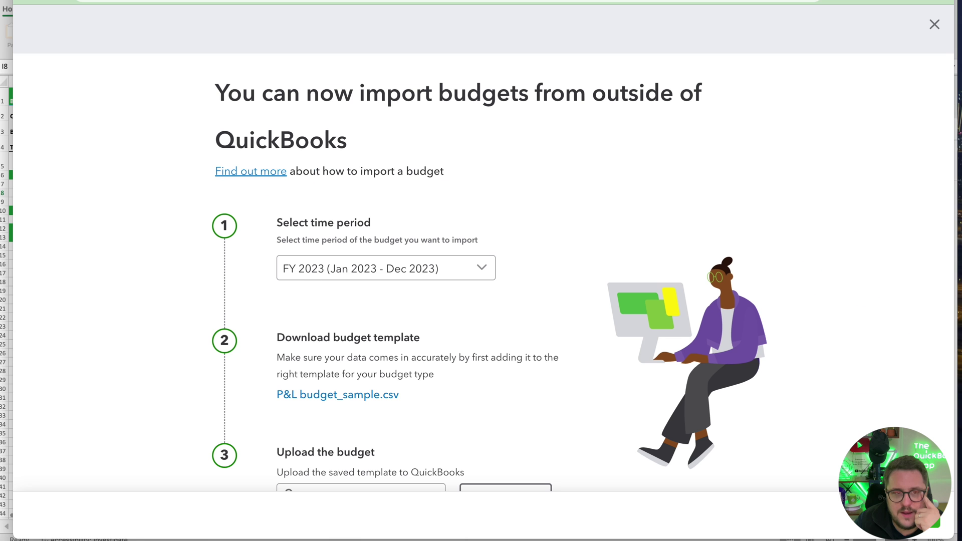
scroll(667, 289, down, 3)
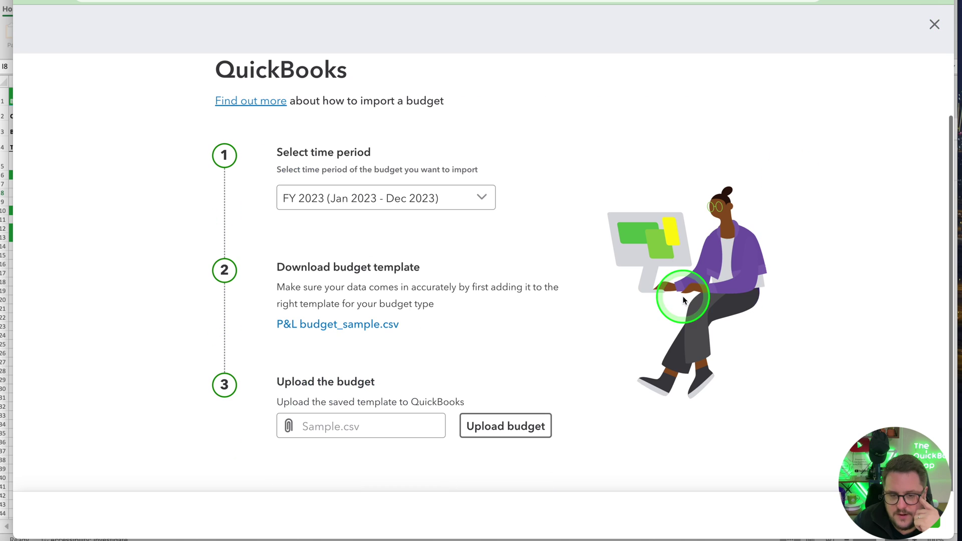
click(936, 24)
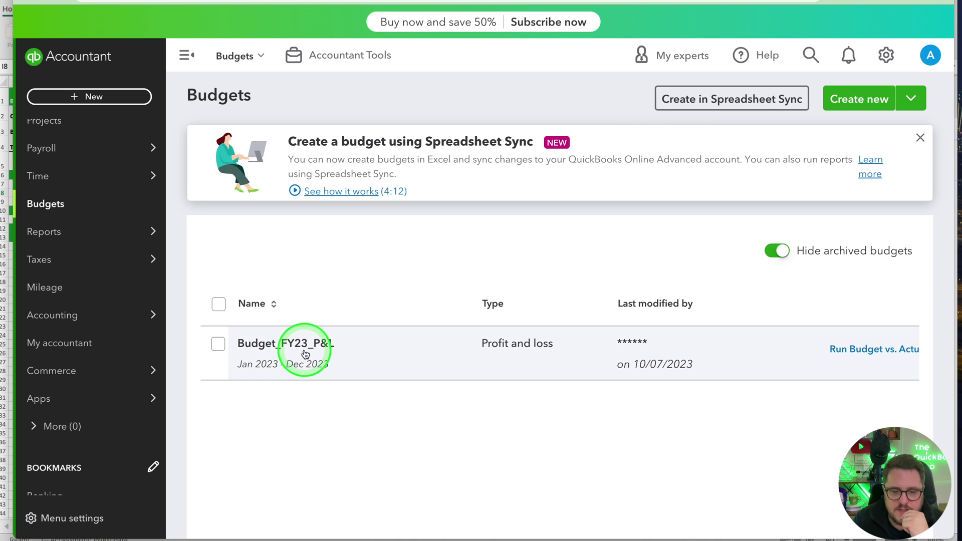
click(308, 346)
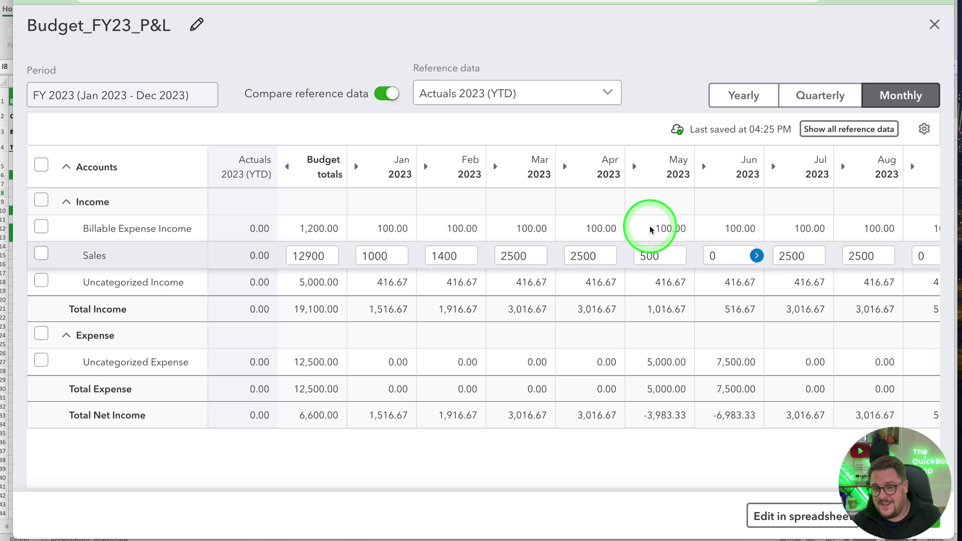
click(651, 230)
Return to Excel, set May-2023 Sales to 1500, and post the budget to QuickBooks again.
click(636, 203)
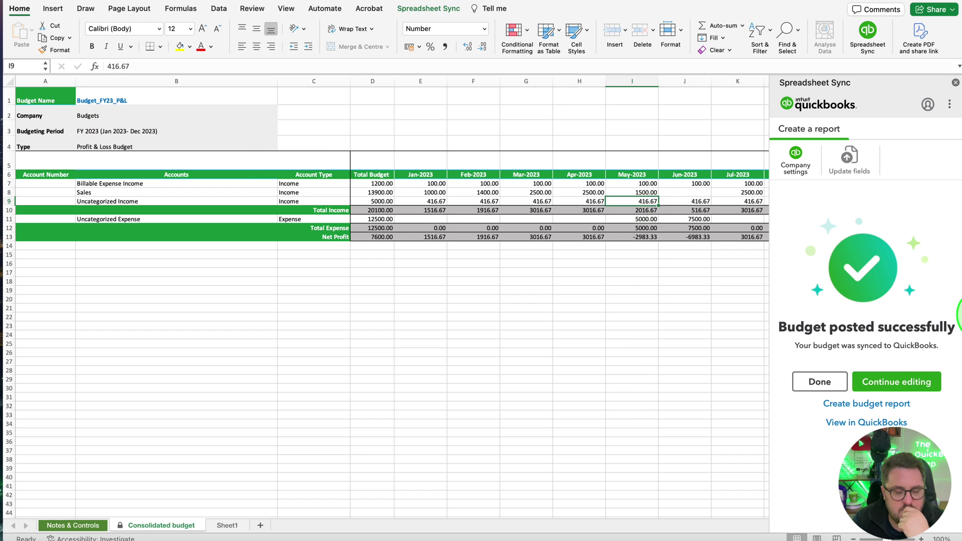
click(910, 388)
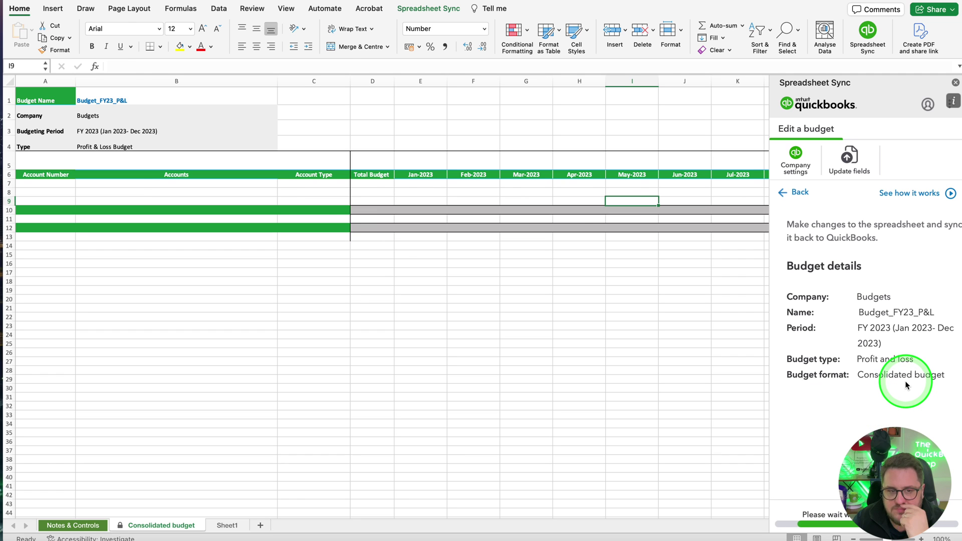
click(630, 186)
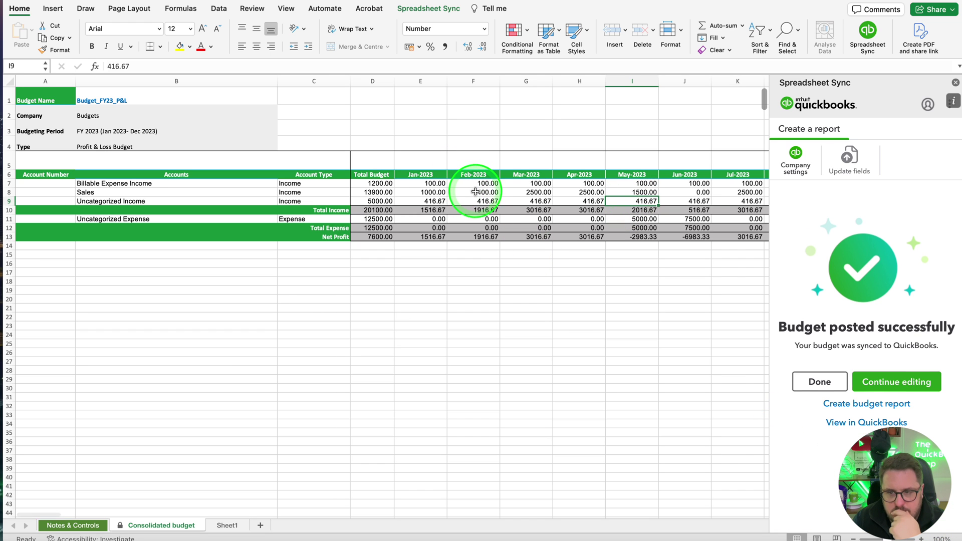
click(905, 390)
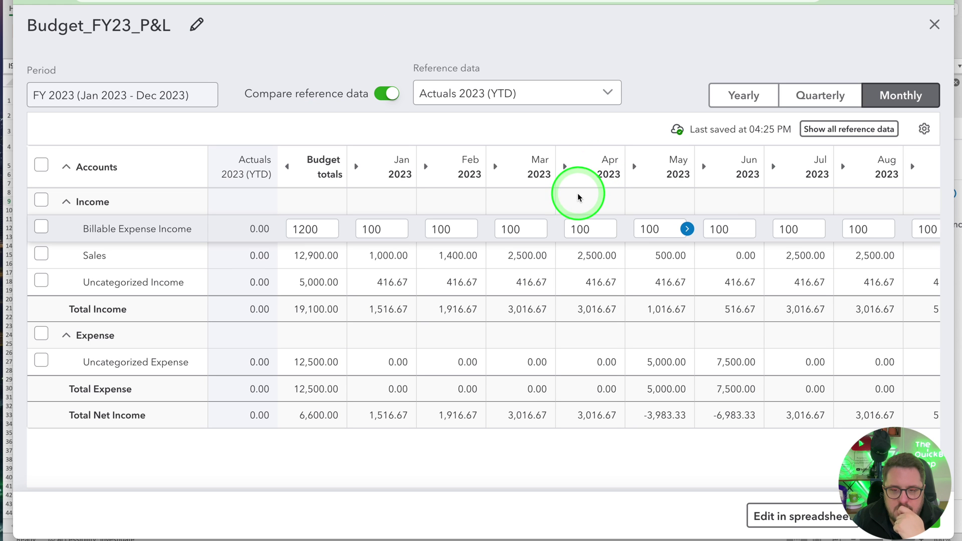
Close and reopen Budget_FY23_P&L in QuickBooks to check the May Sales amount.
key(shift+Tab)
click(935, 24)
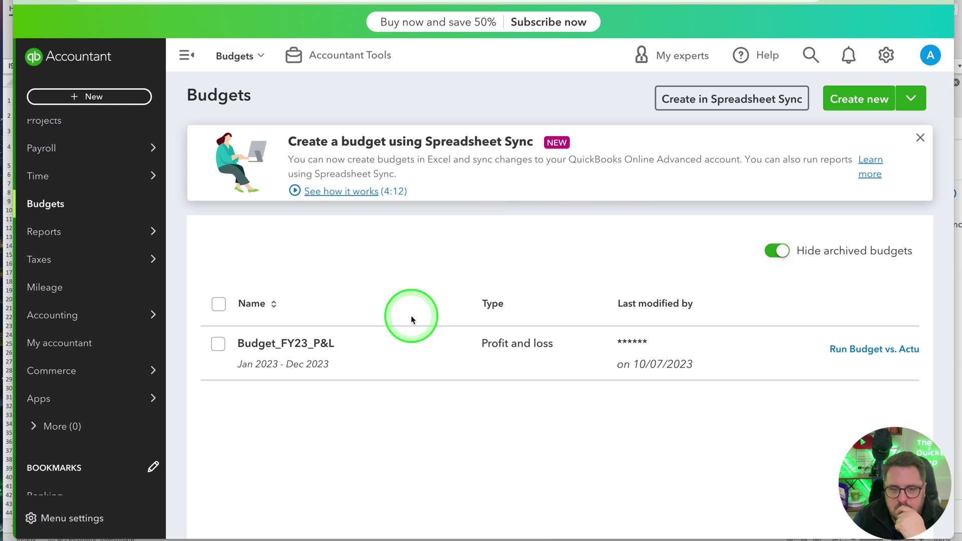
click(255, 344)
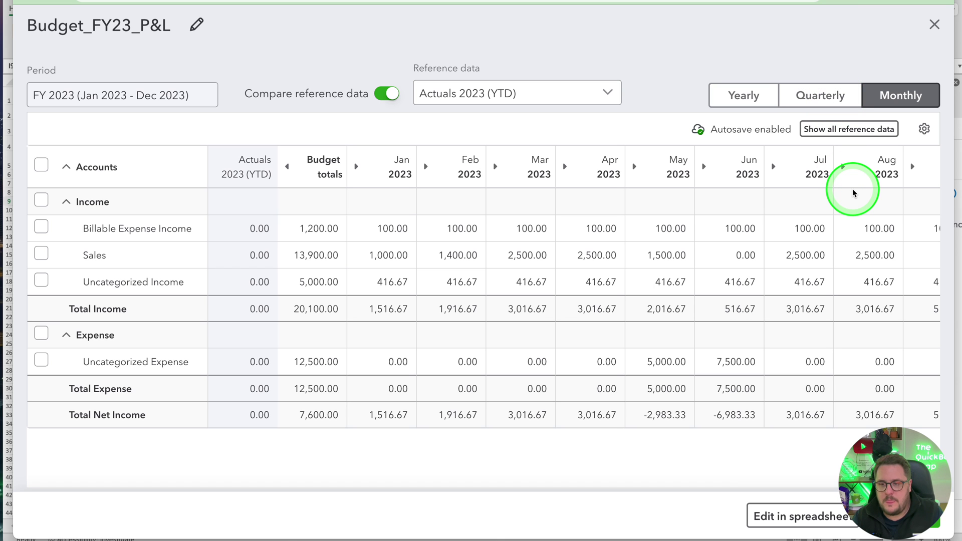
Show all reference data columns beside the budget amounts, and close the budget and the feedback survey.
click(854, 131)
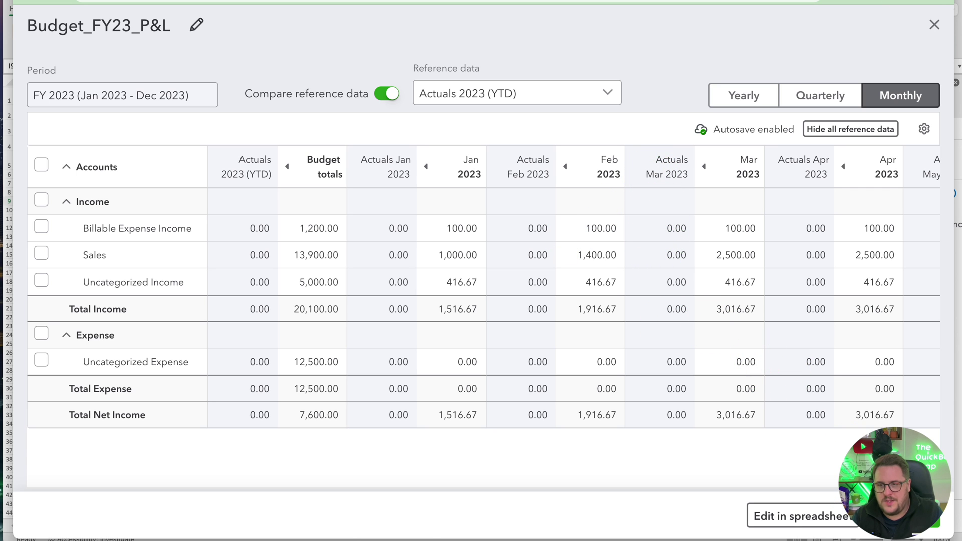
click(802, 517)
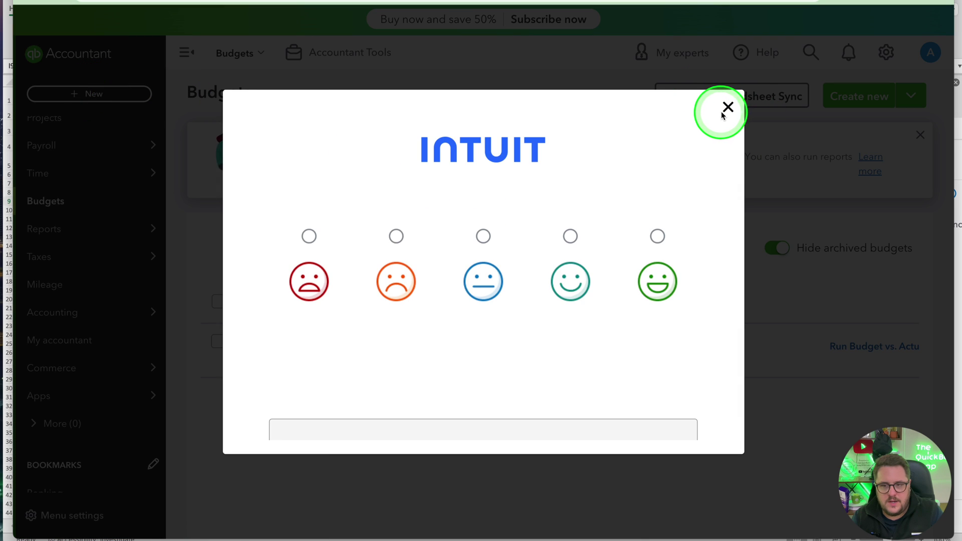
click(726, 107)
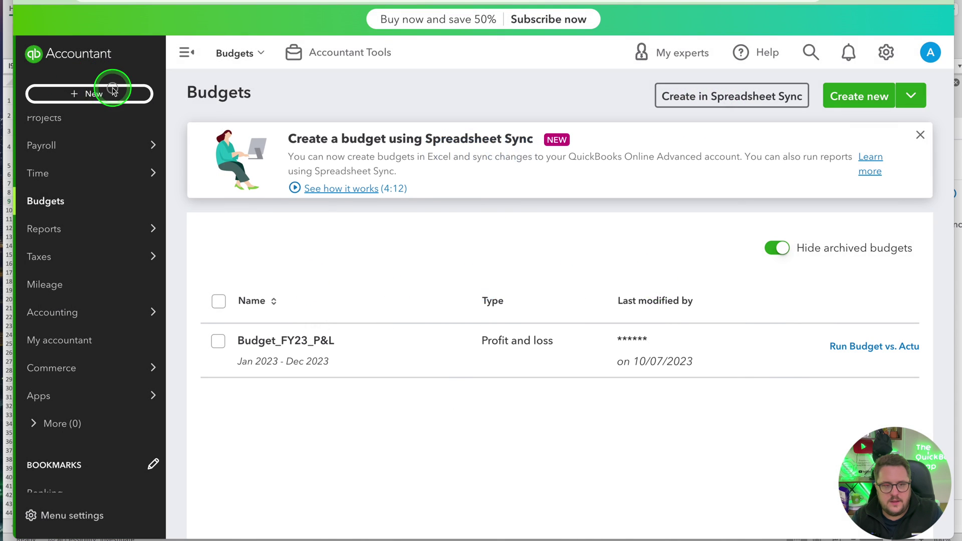
Start a new journal entry and set its journal date to 05/31/2023.
click(113, 92)
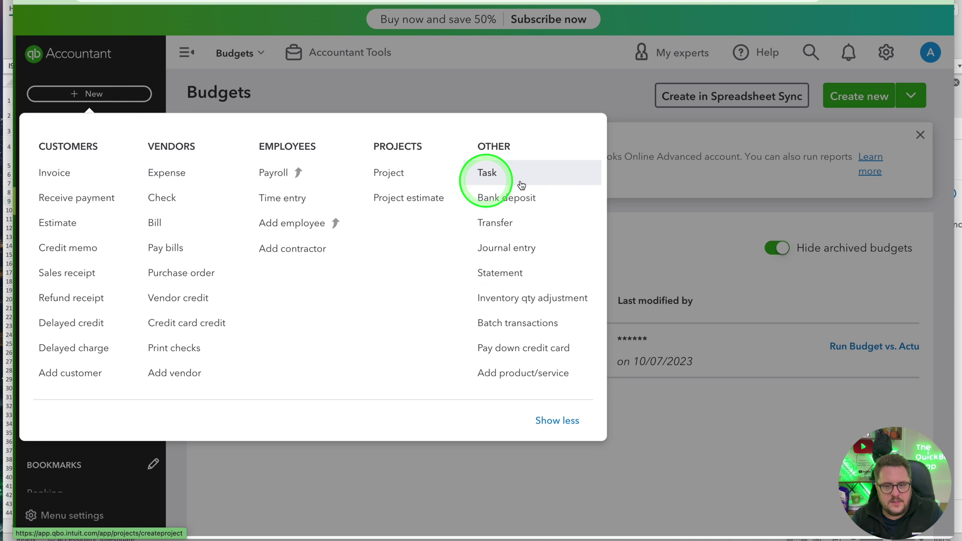
click(699, 261)
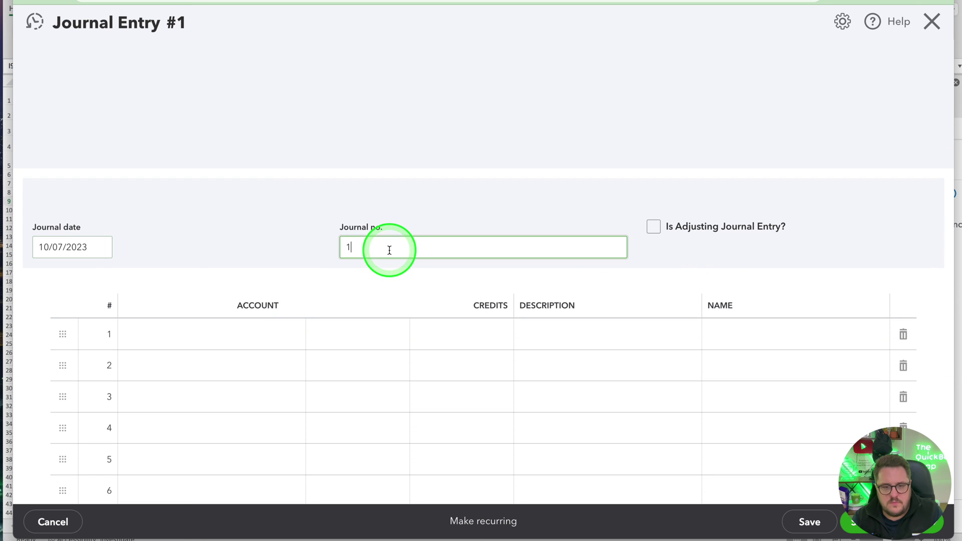
click(44, 245)
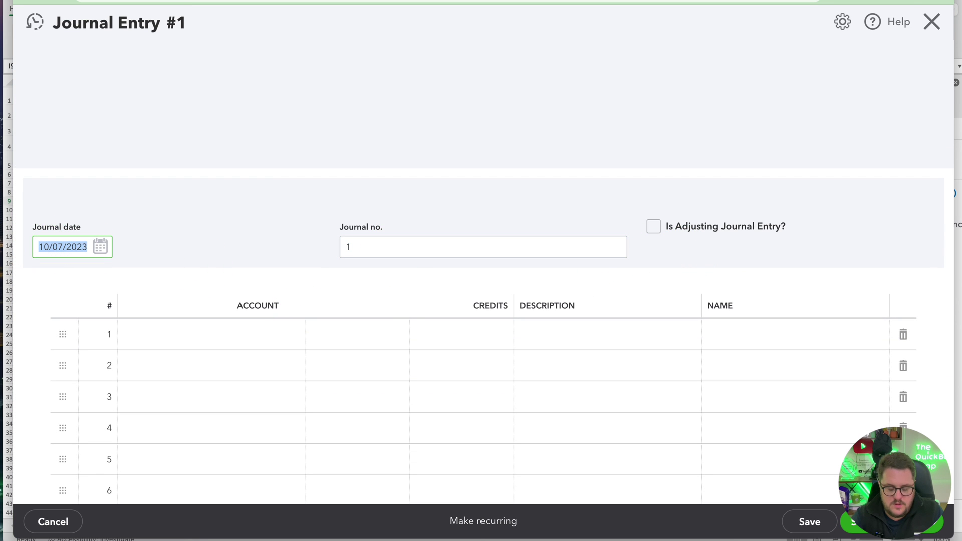
key(Tab)
click(45, 247)
text(3103)
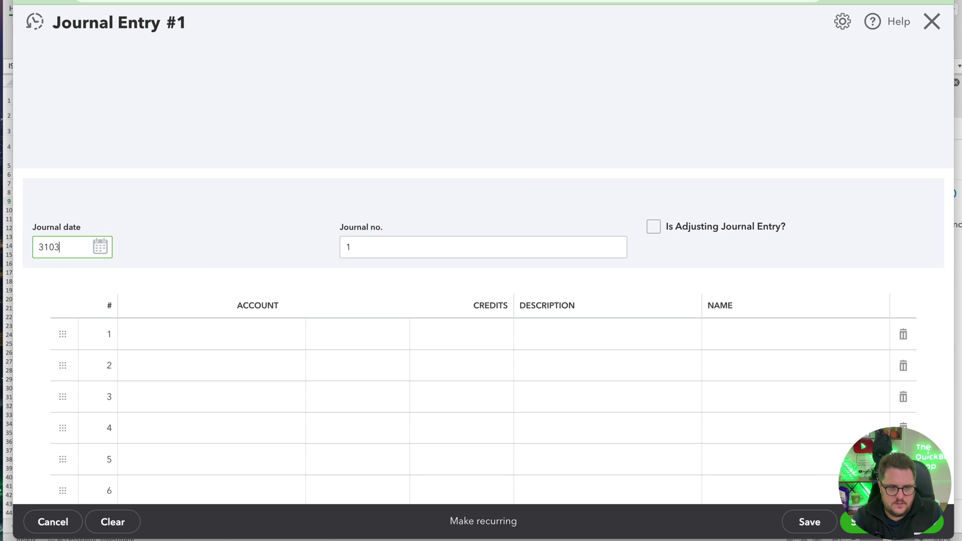
click(45, 247)
text(30)
click(45, 248)
text(30)
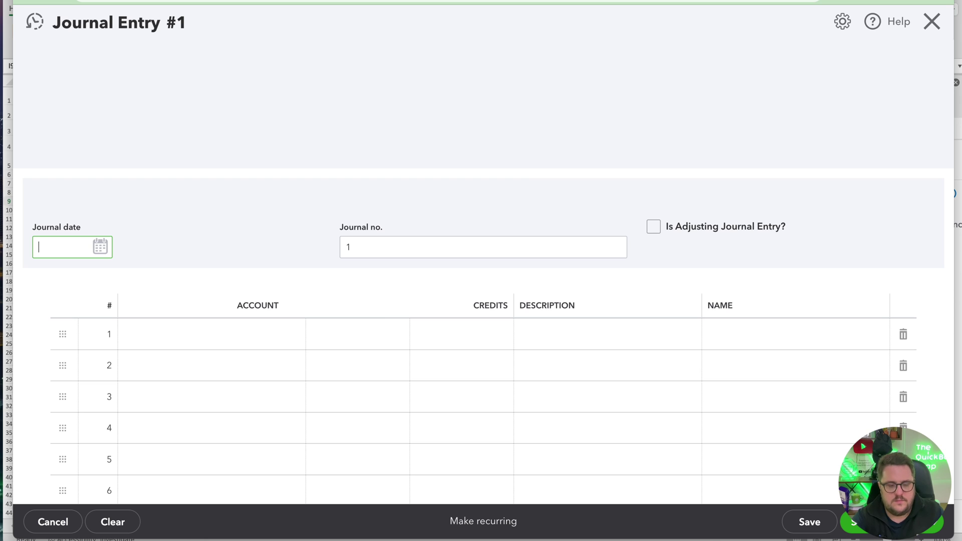
text(31/2023)
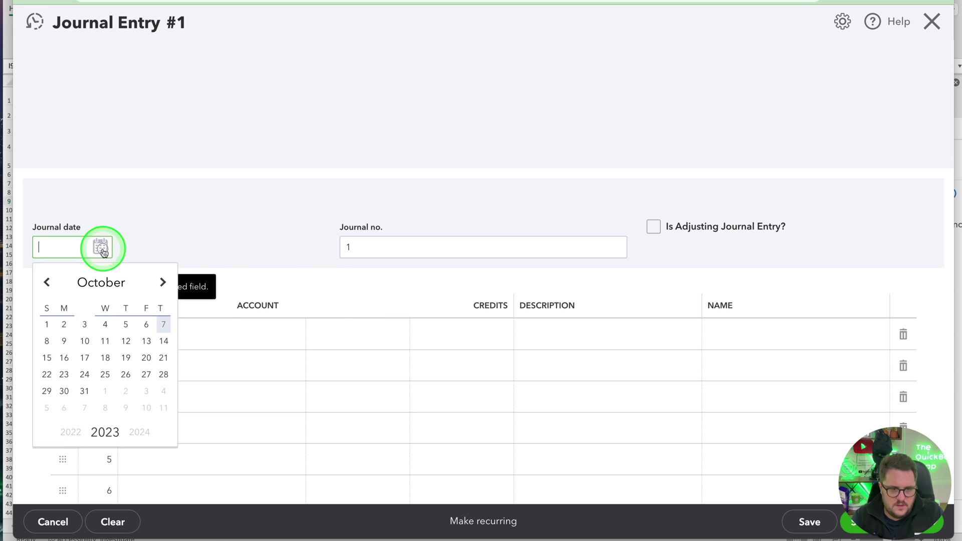
click(165, 334)
click(226, 245)
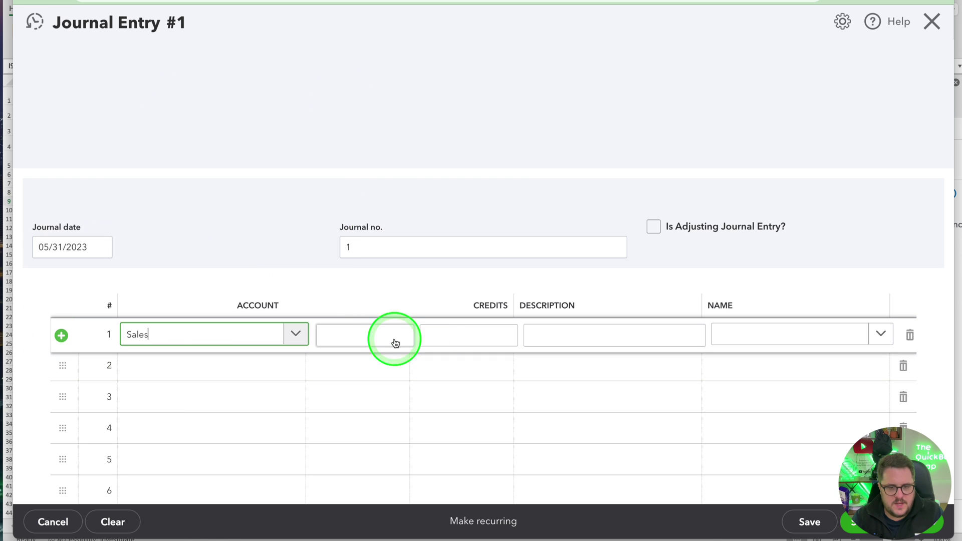
Create a Sales Update account from journal line 1 with account type Income and detail type Sales of Product Income, and save it.
click(407, 335)
click(166, 334)
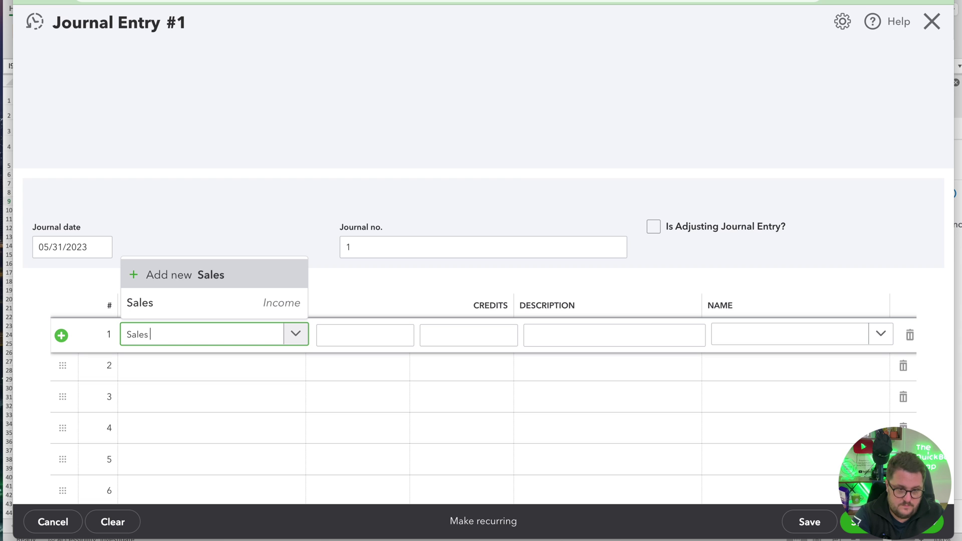
key(Tab)
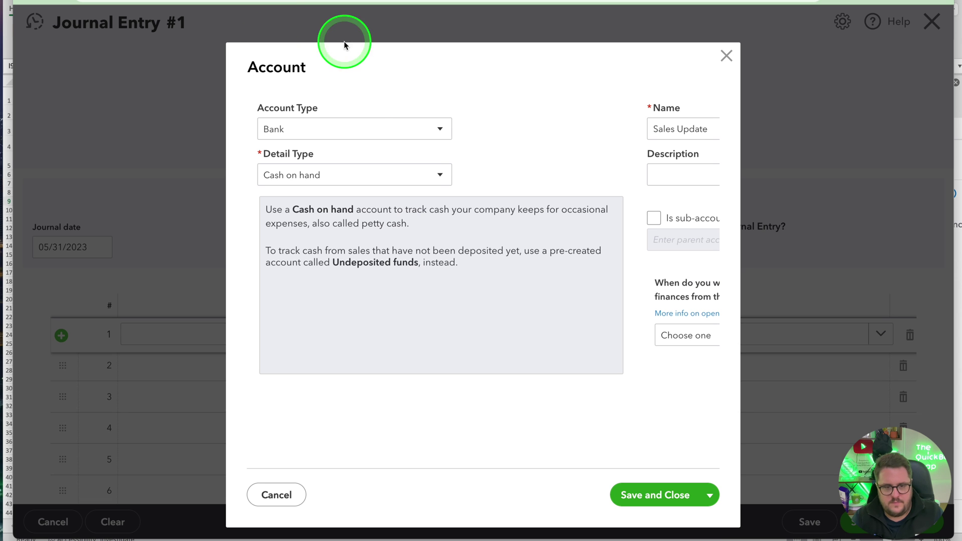
click(397, 176)
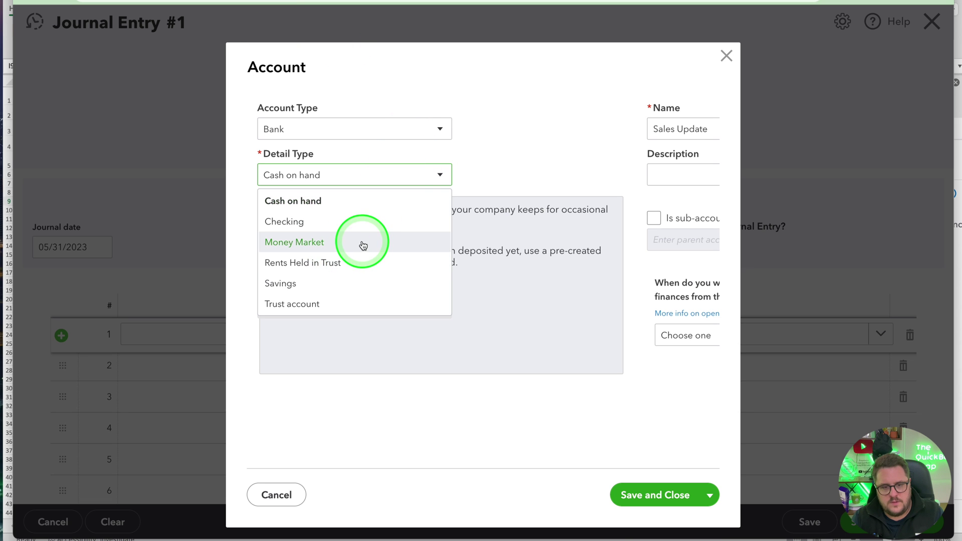
click(365, 120)
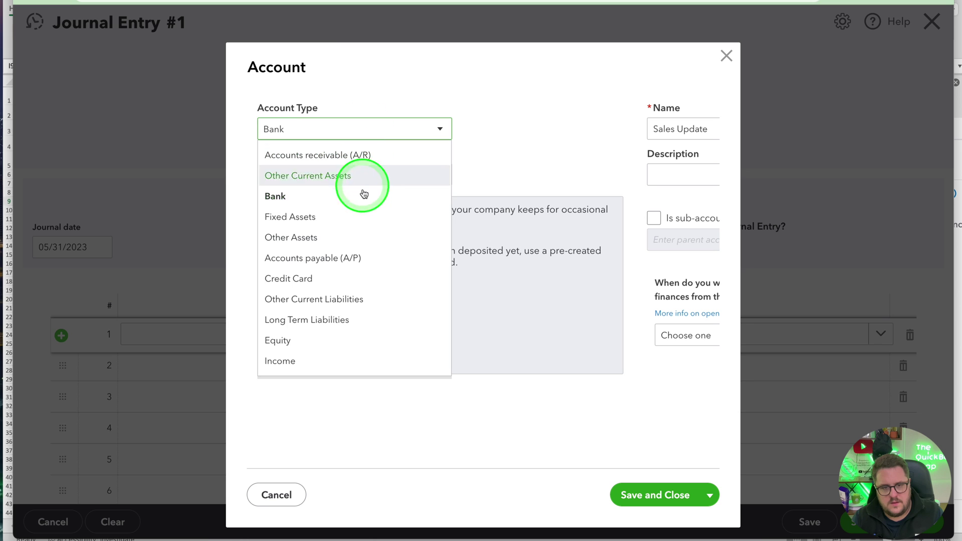
click(361, 359)
click(358, 175)
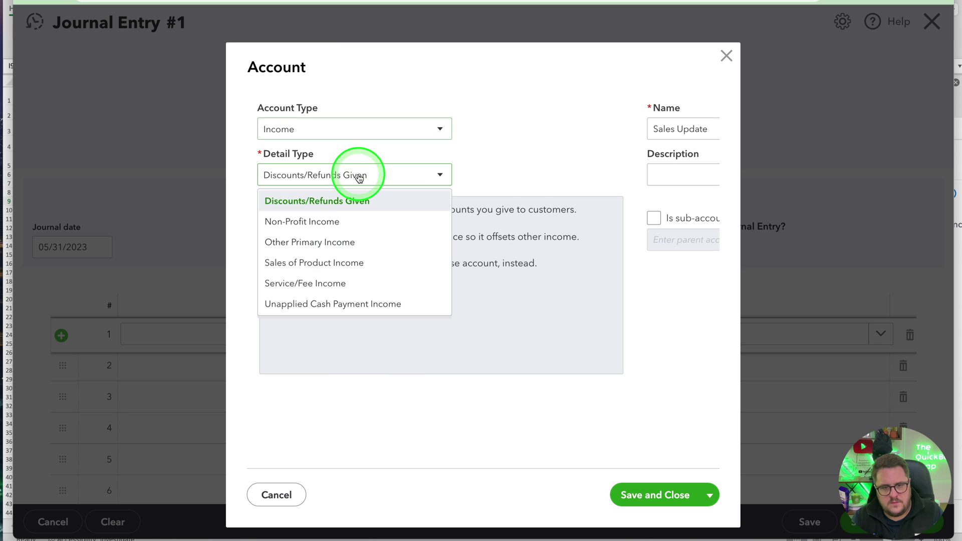
click(356, 272)
click(667, 495)
Enter a credit of 5,000.00 for the Sales Update account on journal line 1.
click(468, 334)
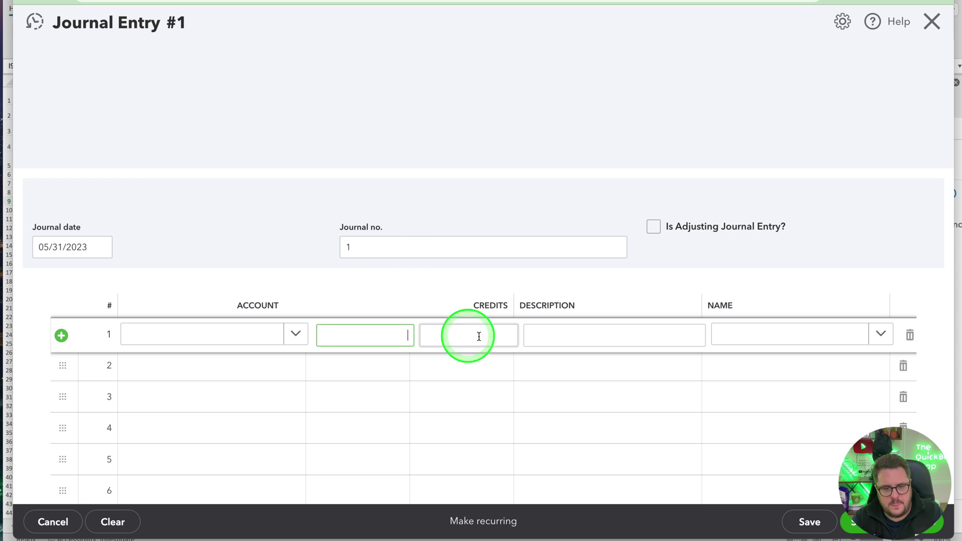
key(Tab)
key(Tab)
key(Tab)
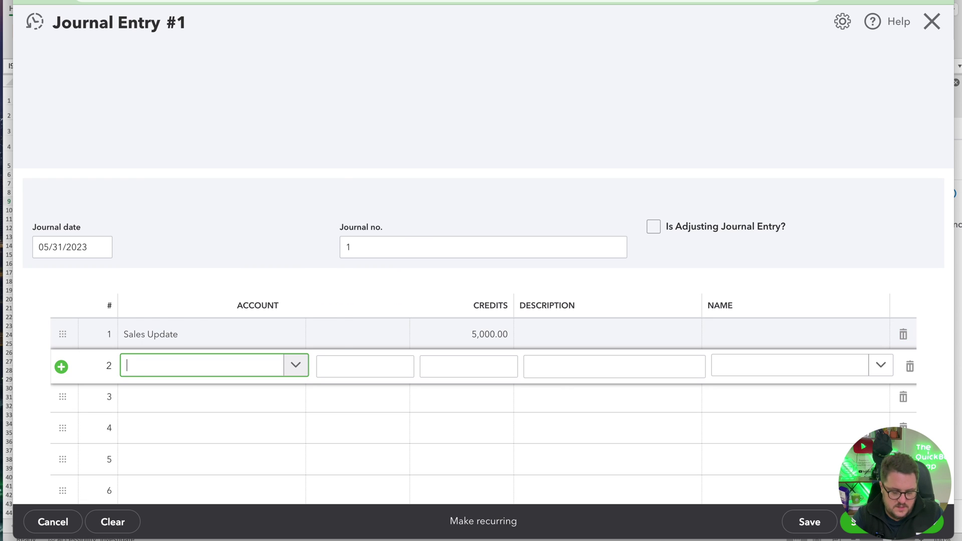
Assign Retained Earnings to line 2 with a 5,000.00 debit, and save and close the journal entry.
text(dra)
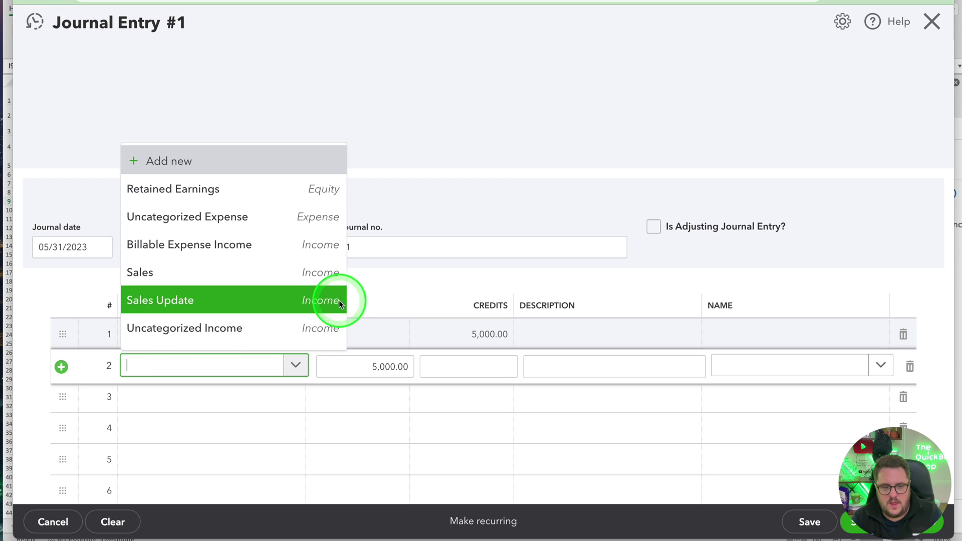
scroll(267, 280, down, 1)
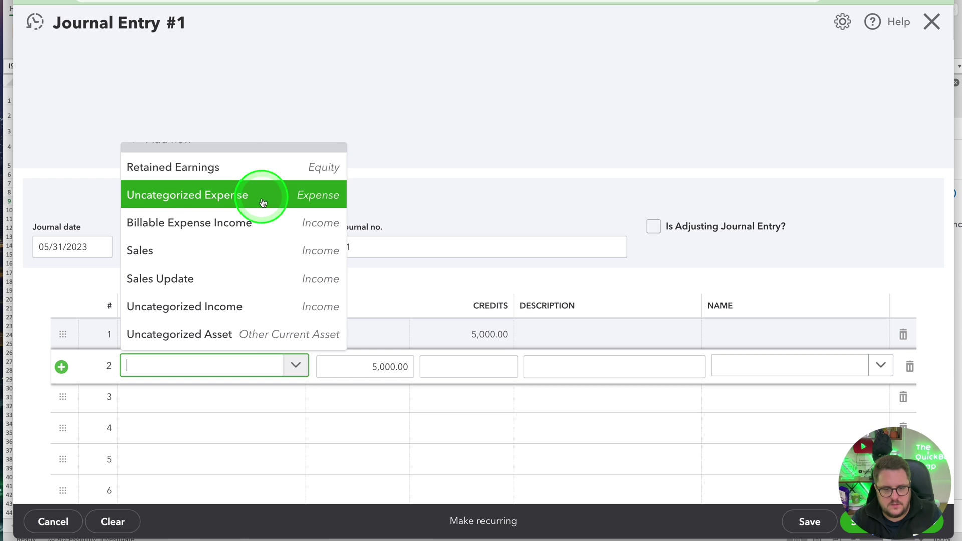
click(239, 169)
click(406, 416)
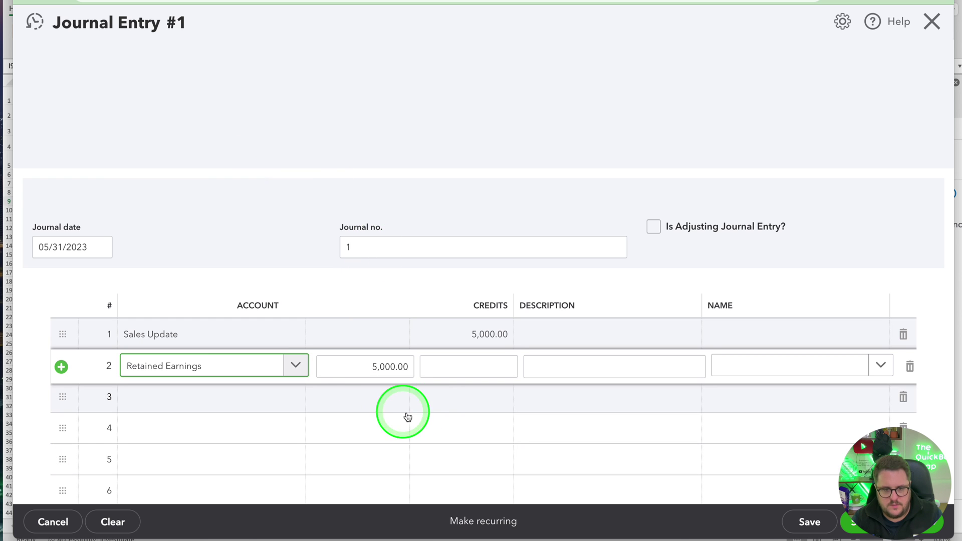
click(738, 421)
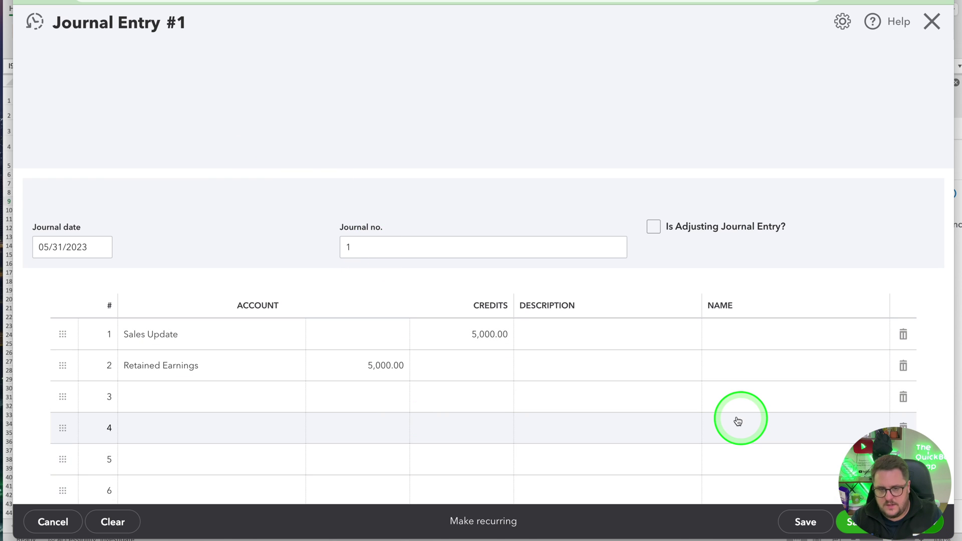
key(ctrl+alt+d)
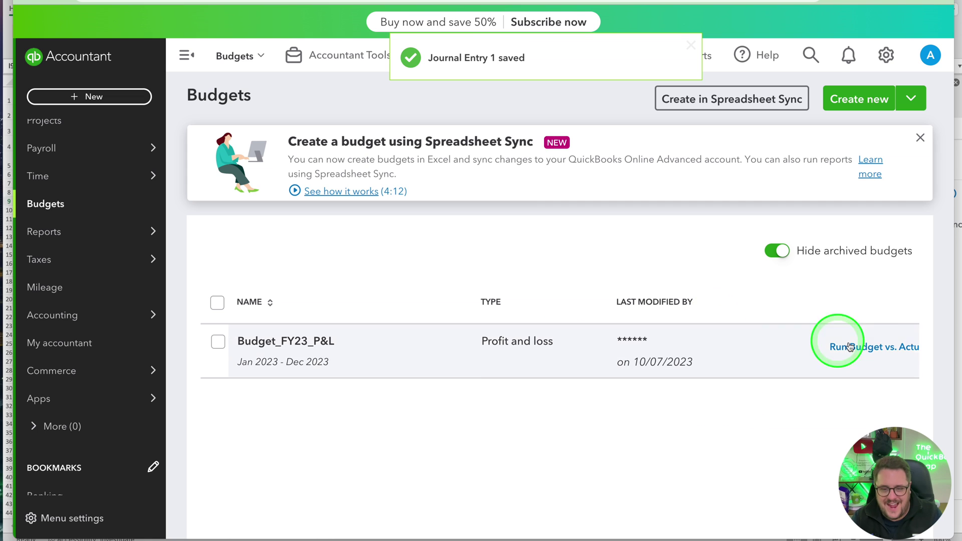
Run the Budget vs. Actuals report for Budget_FY23_P&L and compare May 2023 actuals with the budget.
click(889, 349)
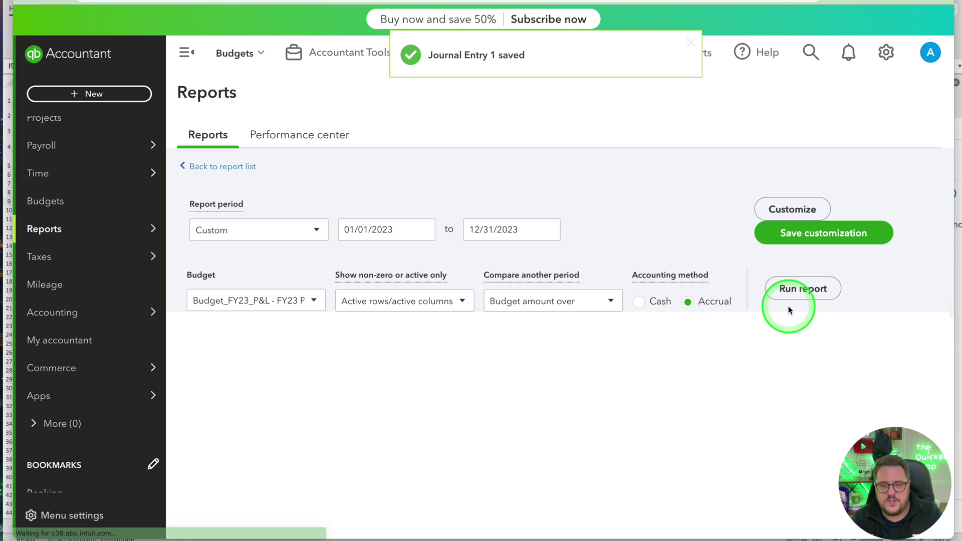
scroll(738, 355, down, 3)
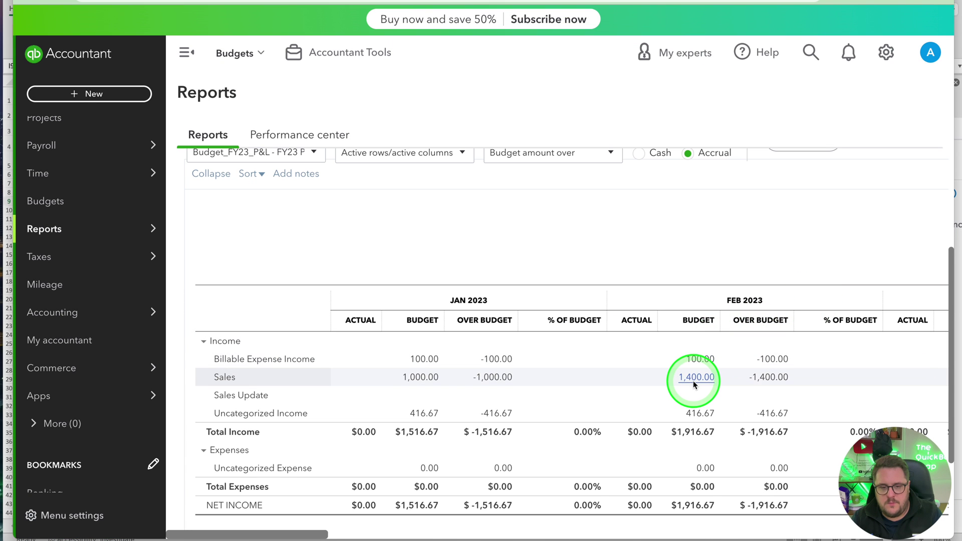
scroll(695, 385, right, 6)
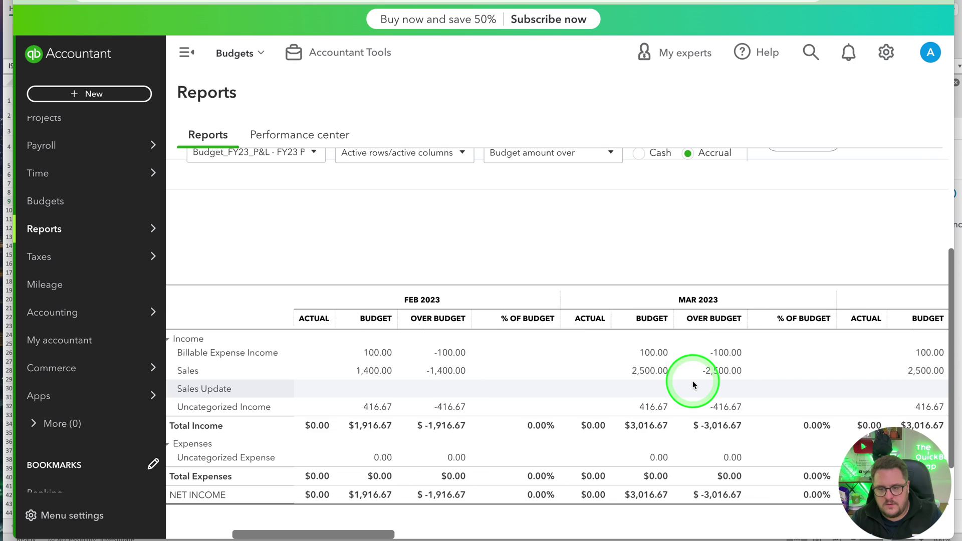
scroll(753, 389, left, 2)
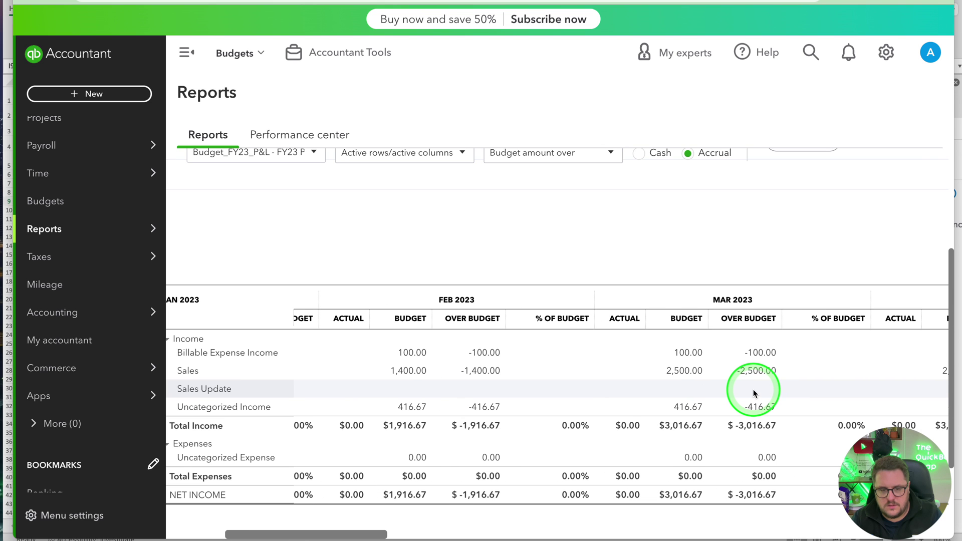
scroll(754, 394, right, 5)
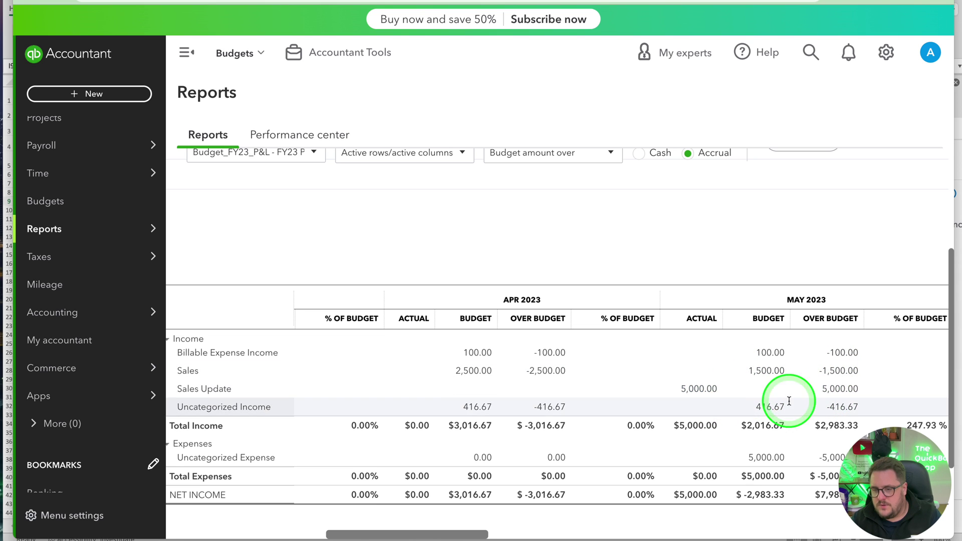
scroll(822, 386, down, 1)
scroll(829, 383, up, 5)
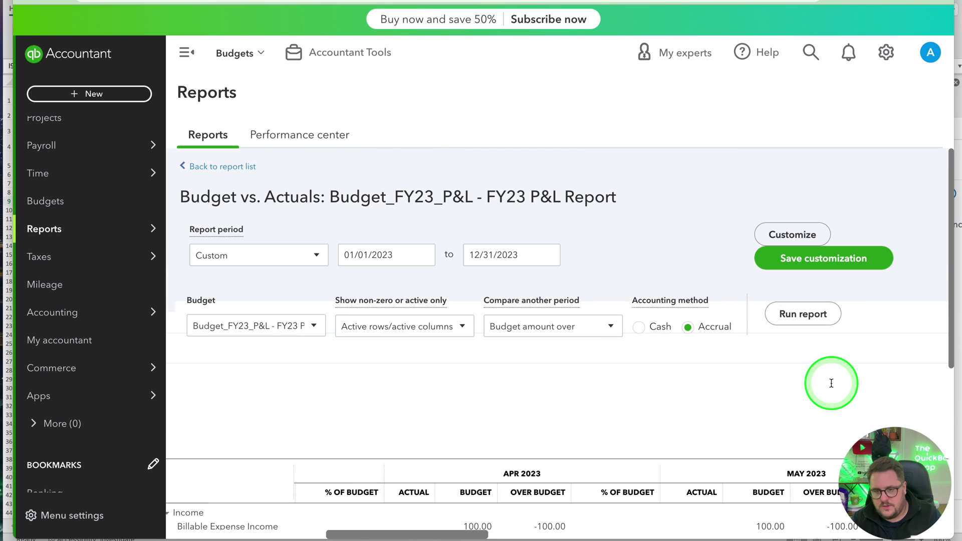
Return to the budgets list, run reports in Spreadsheet Sync for Budget_FY23_P&L, and allow Microsoft Excel to open.
click(235, 167)
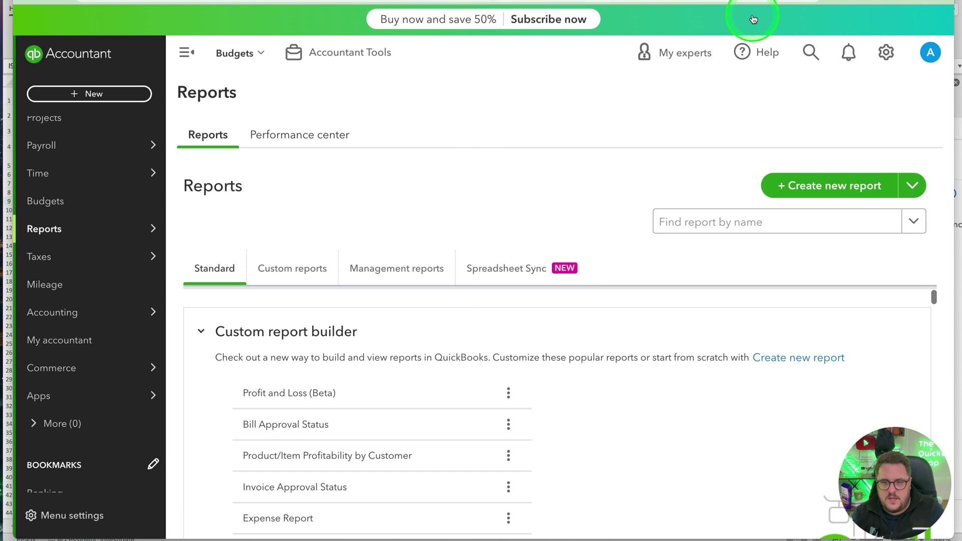
click(64, 200)
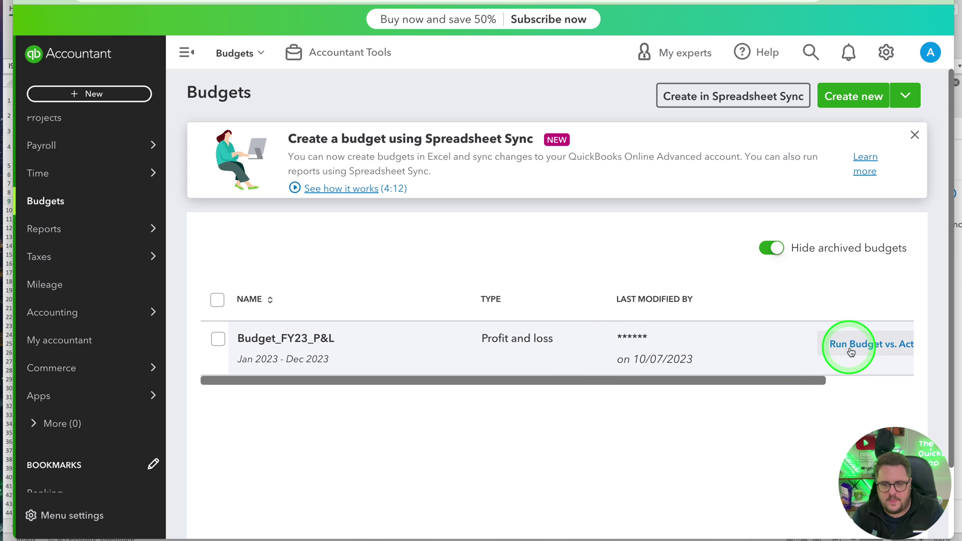
scroll(727, 353, right, 1)
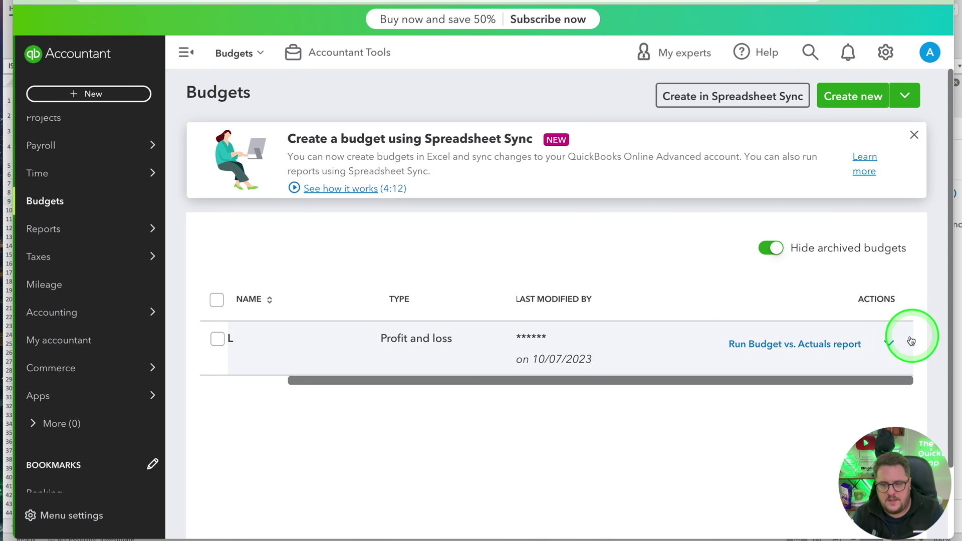
click(889, 343)
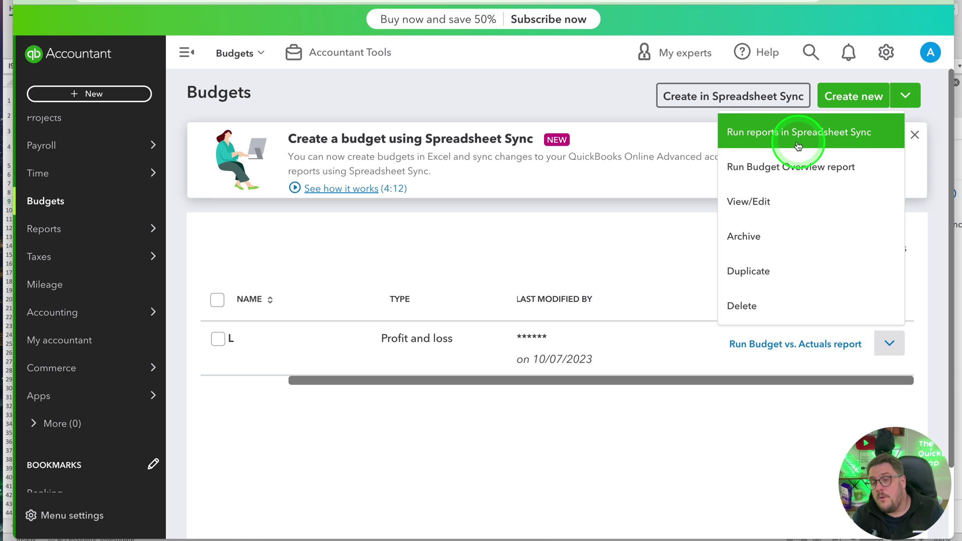
click(777, 149)
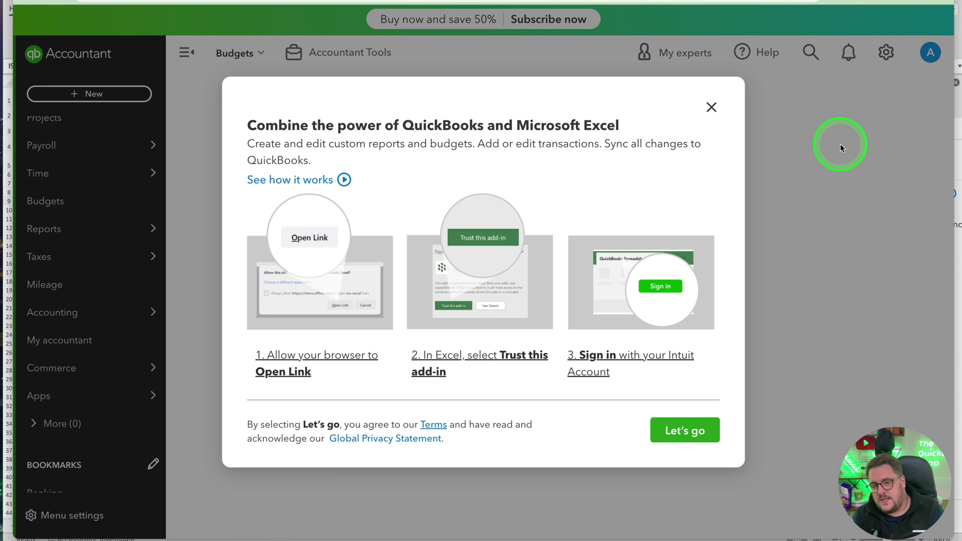
click(678, 435)
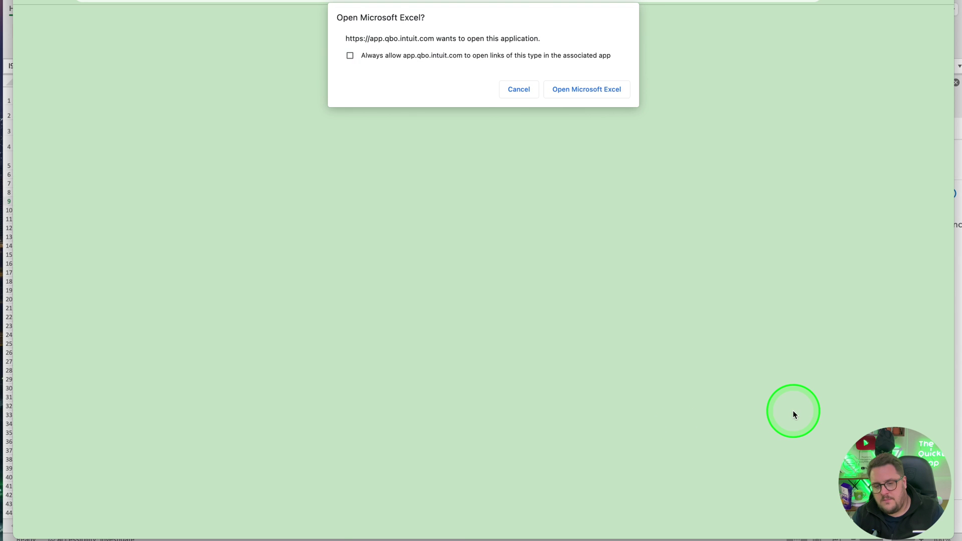
click(596, 90)
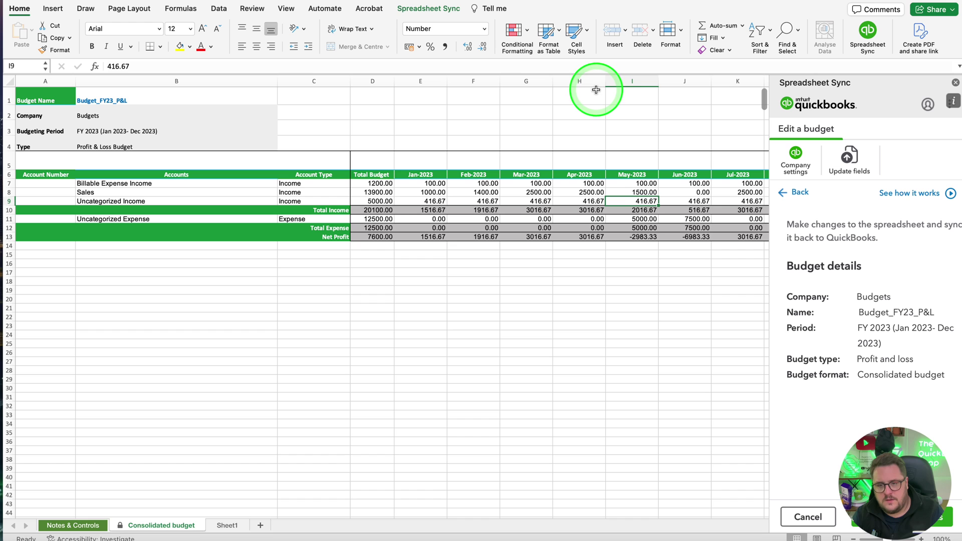
Update the fields of the budget sheet in Spreadsheet Sync and proceed with the template refresh.
click(942, 100)
click(851, 153)
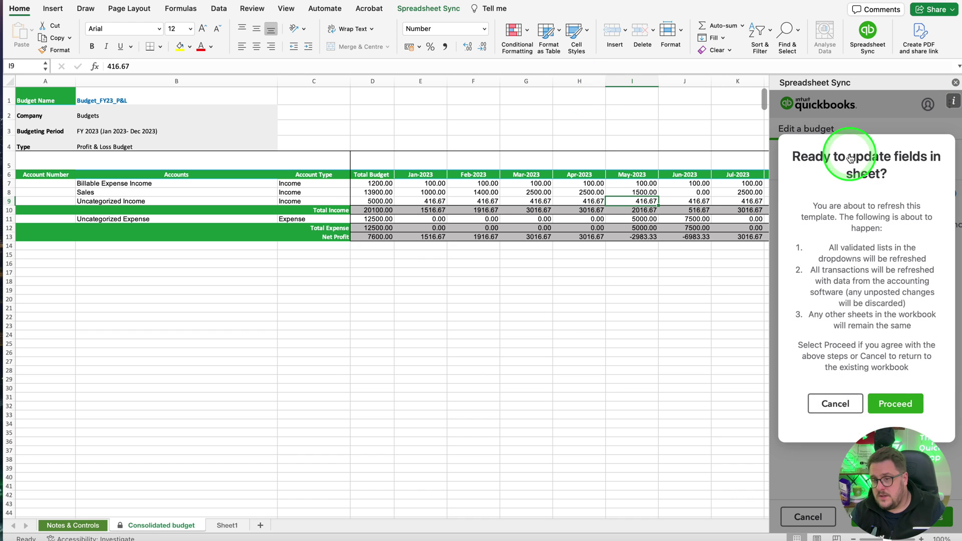
click(897, 404)
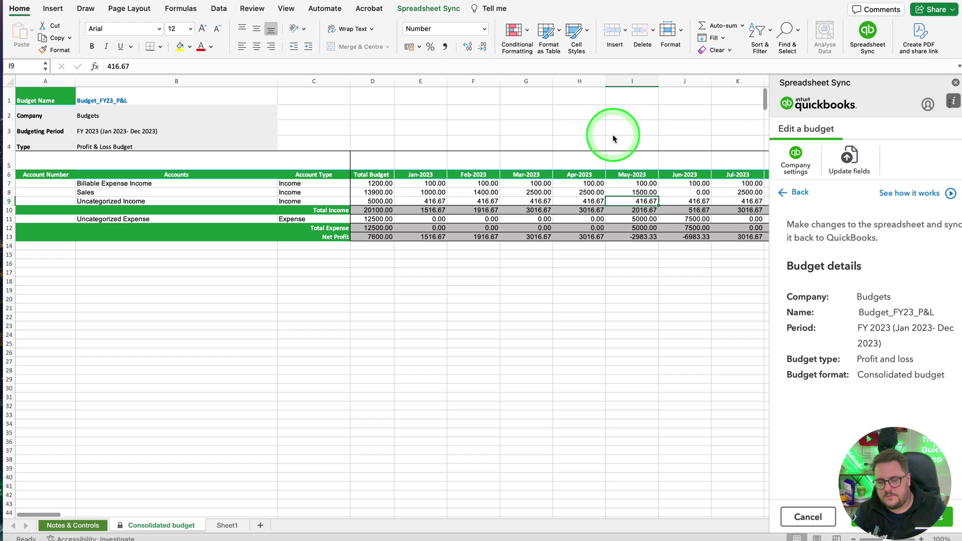
Switch to QuickBooks Online and open Budget_FY23_P&L for viewing and editing.
key(super+Tab)
scroll(828, 358, right, 3)
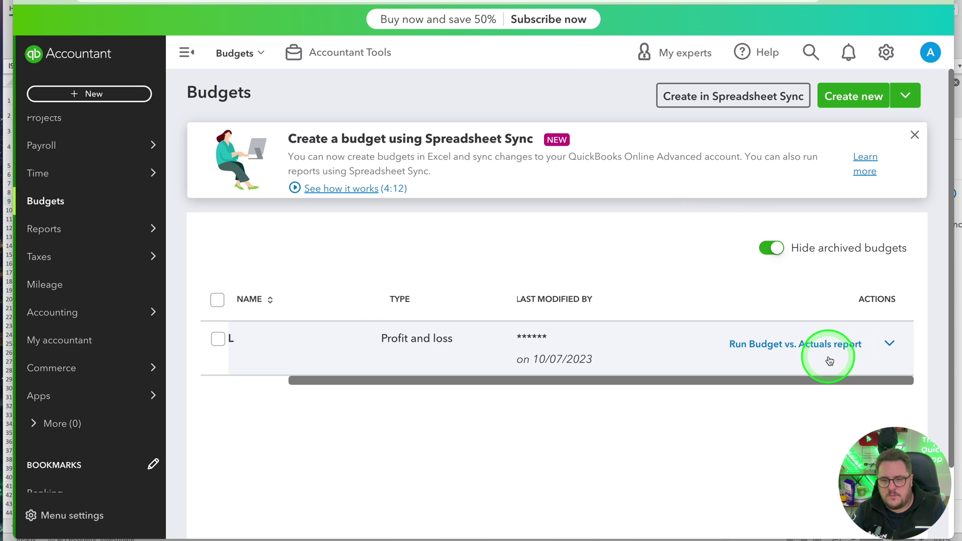
click(887, 343)
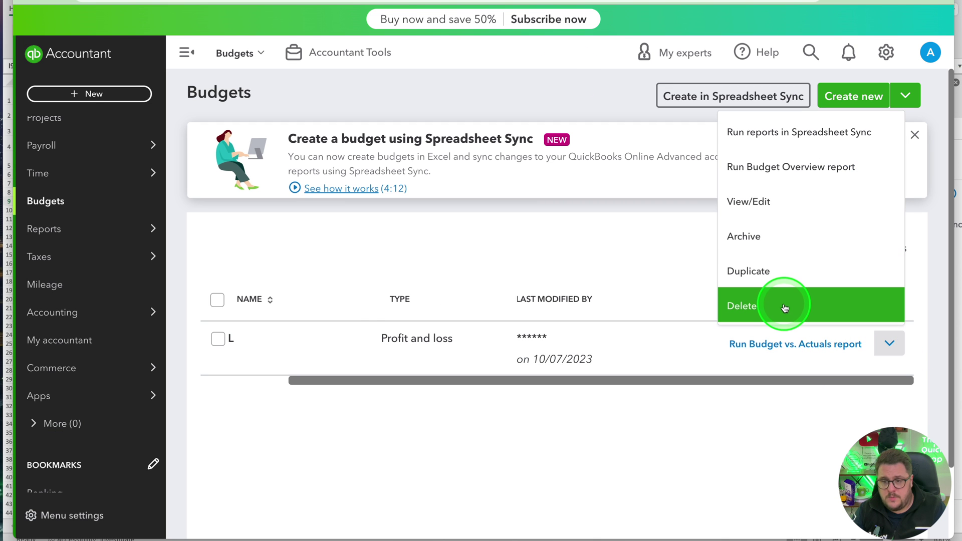
click(768, 202)
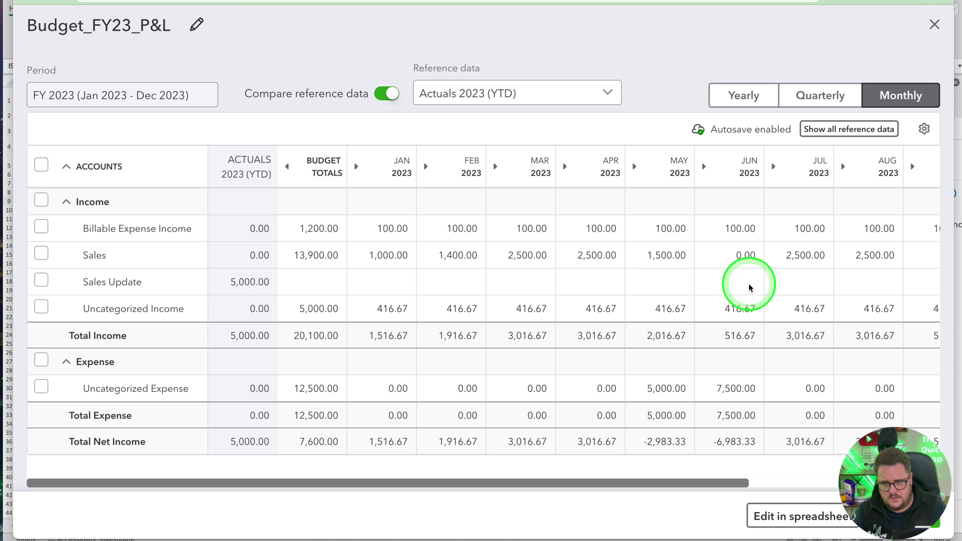
Show all Actuals 2023 (YTD) reference data beside the monthly budget and examine the May 2023 figures.
click(491, 93)
click(491, 95)
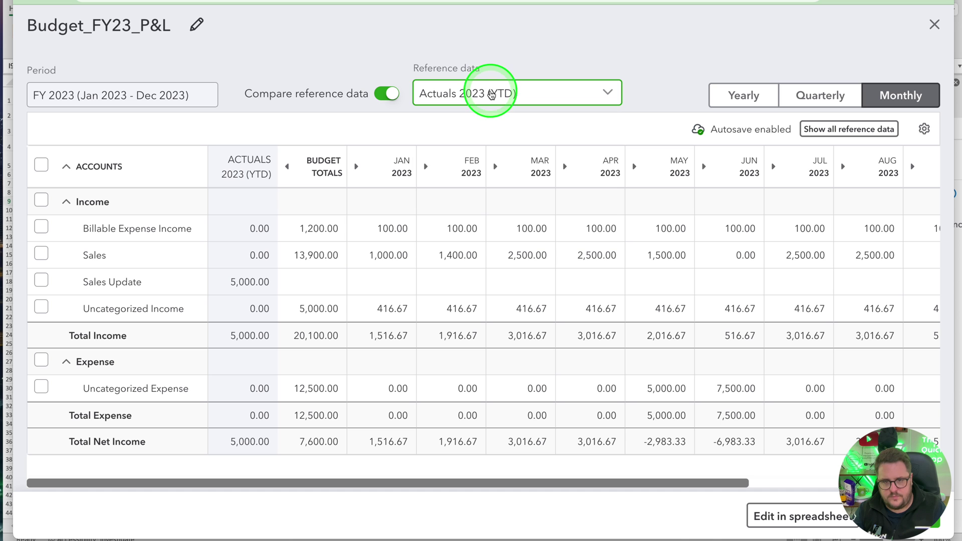
scroll(731, 293, right, 3)
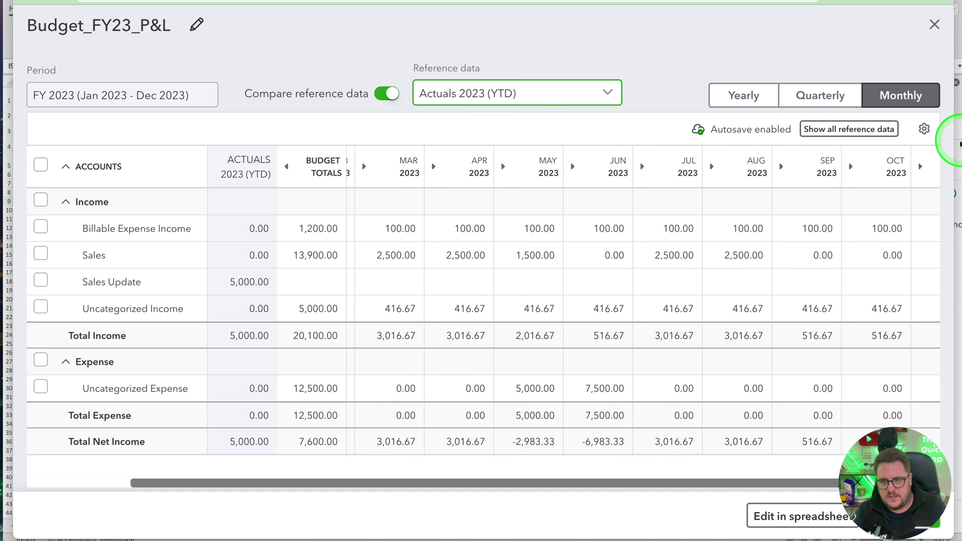
click(849, 129)
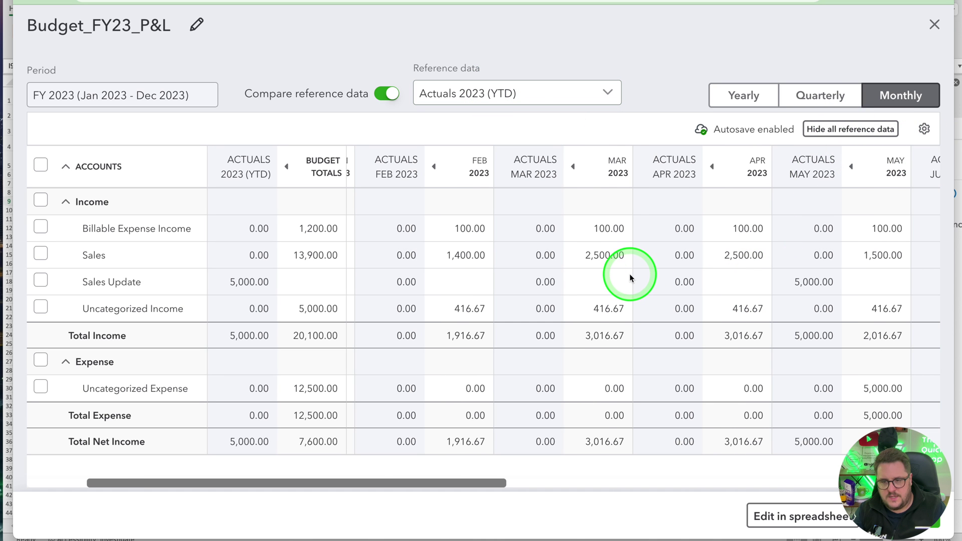
scroll(629, 274, right, 3)
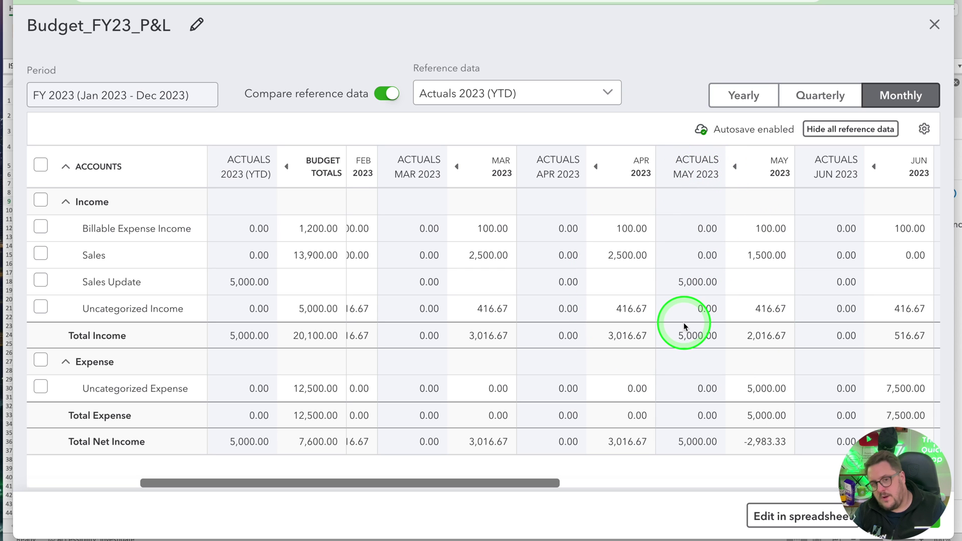
Set the Sales Update budget for May 2023 to 4500.
click(742, 284)
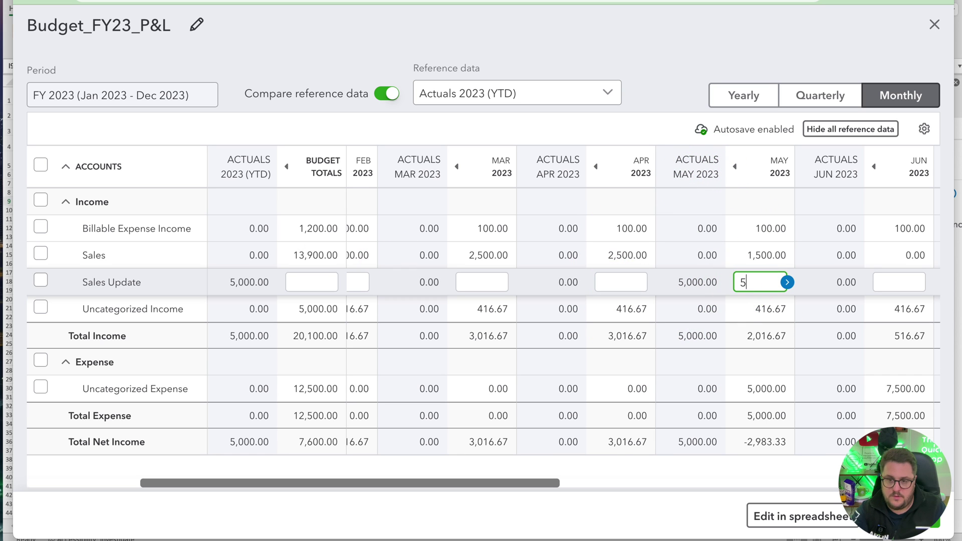
text(4500)
key(Tab)
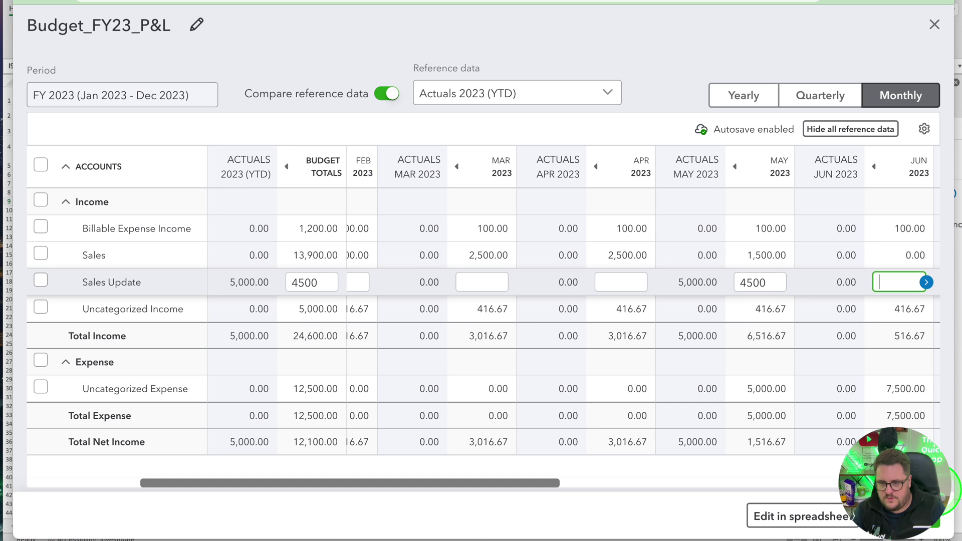
Send the budget for editing in the spreadsheet, allow Microsoft Excel to open, and close the Spreadsheet Sync pane.
click(809, 518)
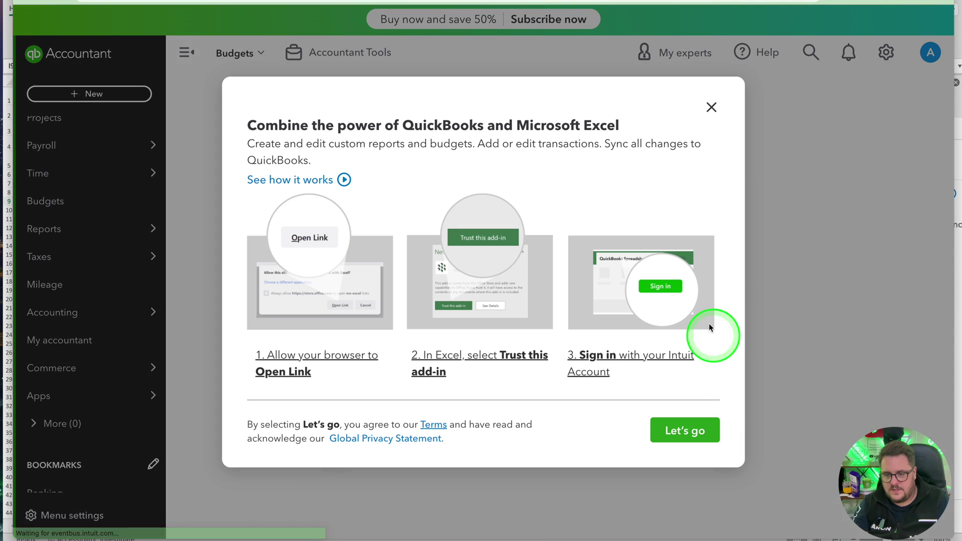
click(676, 429)
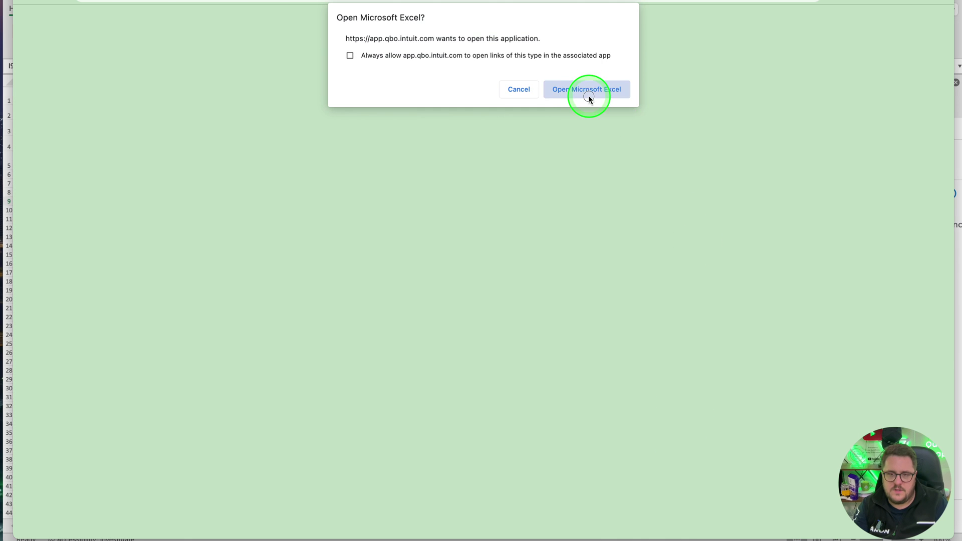
click(589, 97)
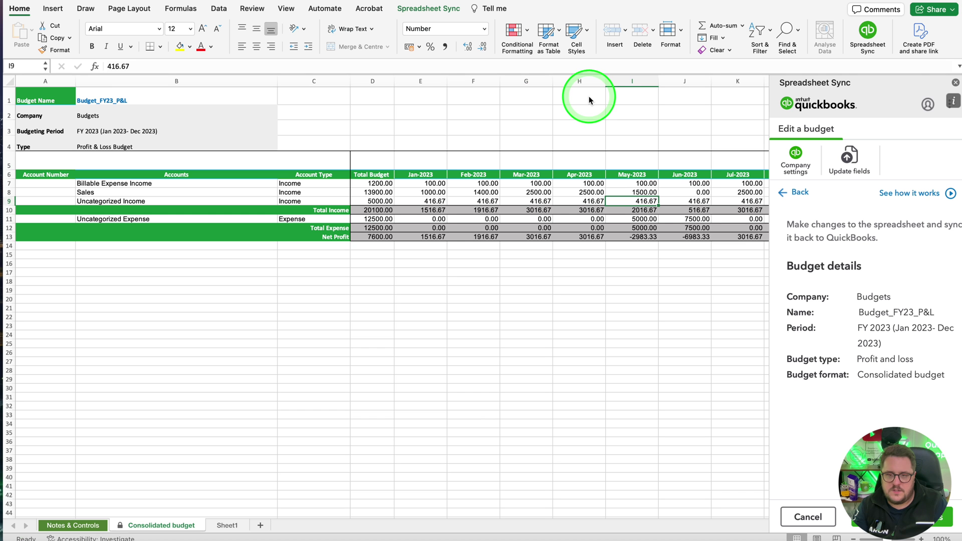
click(956, 84)
click(740, 97)
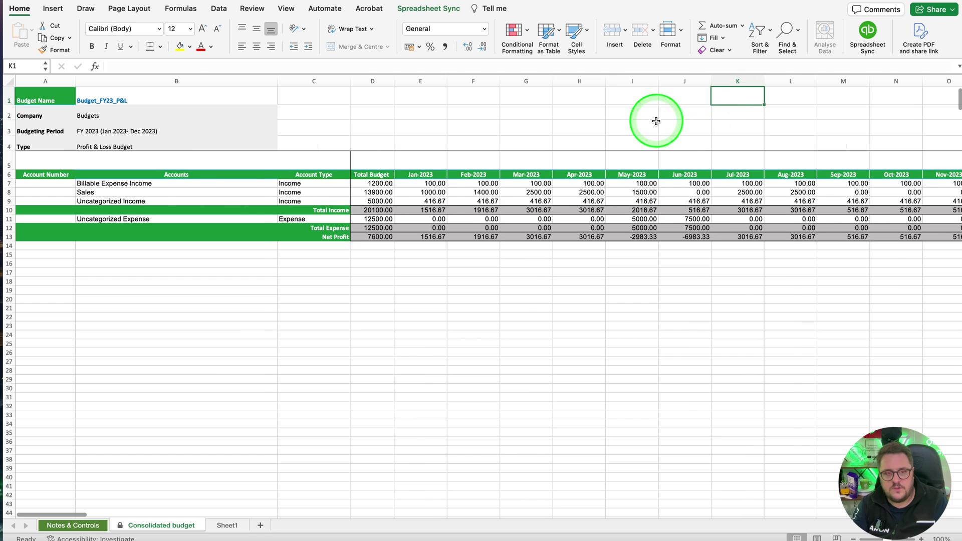
Review the monthly columns of the Consolidated budget sheet and the budgeted income control on the Notes & Controls sheet.
scroll(657, 122, right, 5)
scroll(657, 125, left, 3)
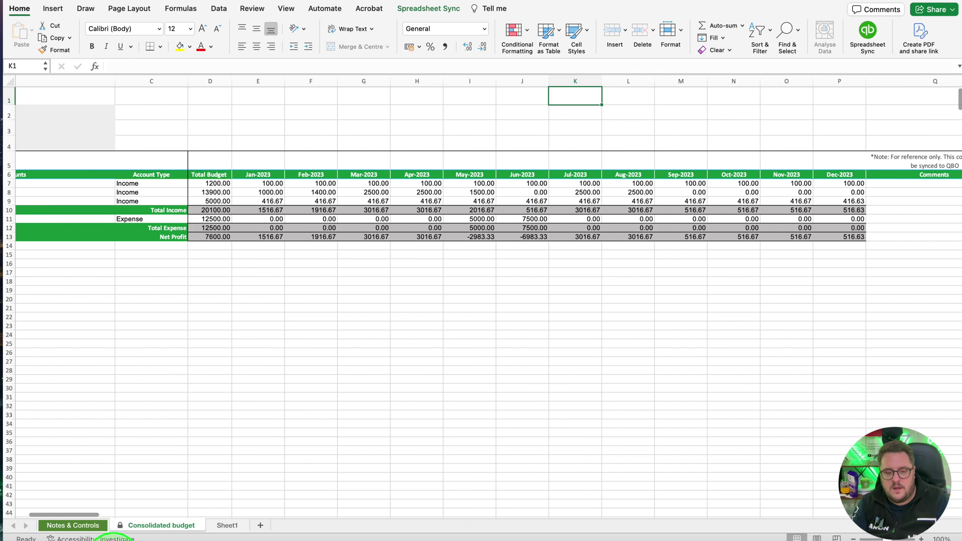
click(80, 525)
click(527, 203)
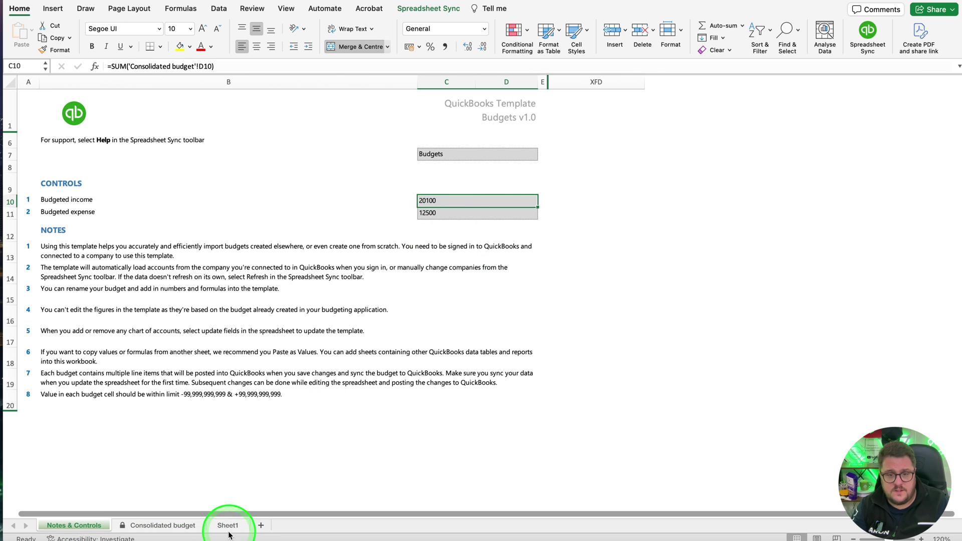
click(146, 530)
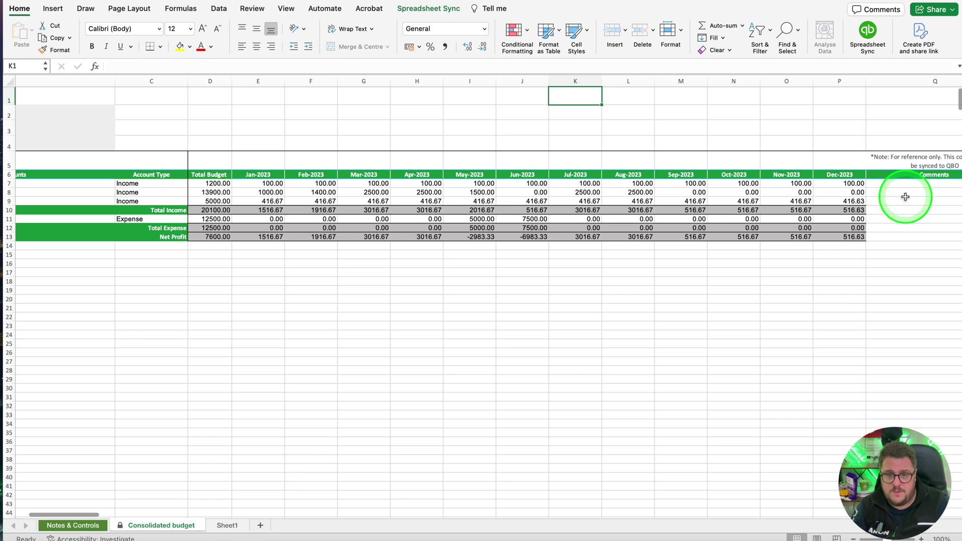
Try to relaunch the Spreadsheet Sync add-in, and check Sheet1 before returning to the Consolidated budget sheet.
click(868, 34)
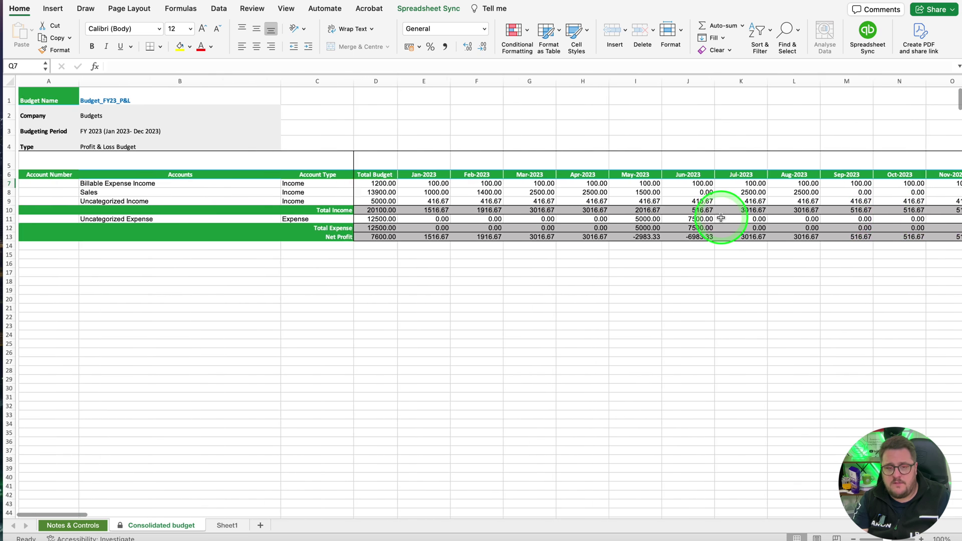
click(226, 525)
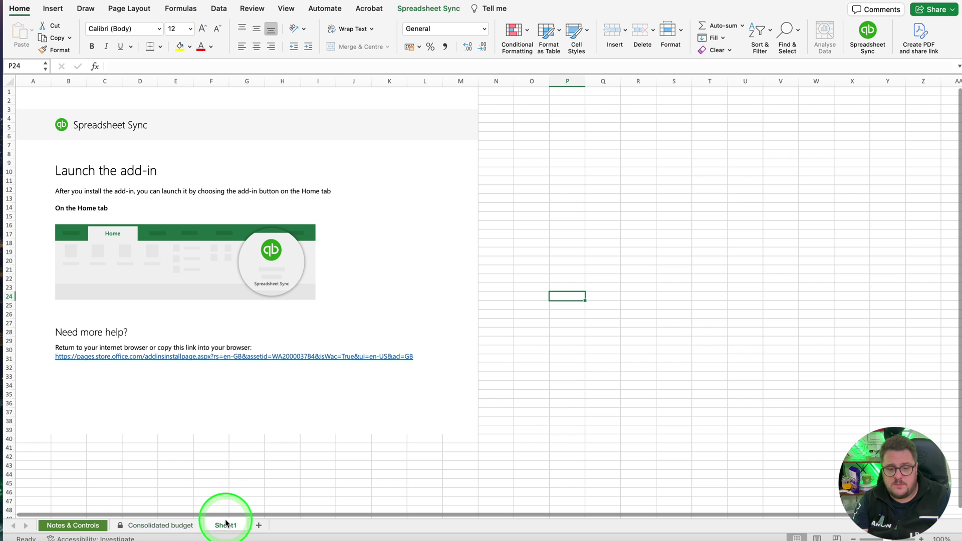
click(177, 525)
Try to enter the test text "sdfsd" in cell E23 below the consolidated budget.
click(391, 325)
text(sdfsd)
click(388, 264)
click(439, 167)
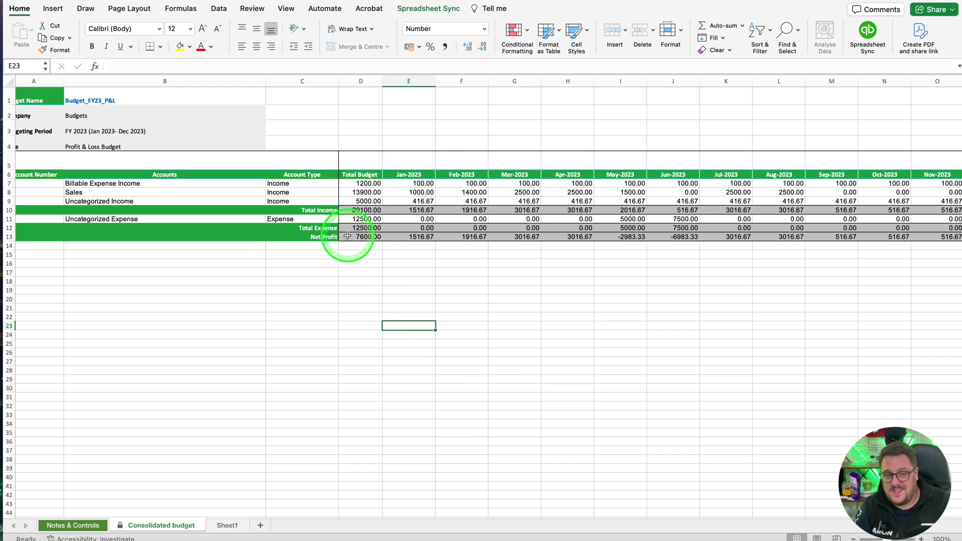
scroll(564, 299, left, 2)
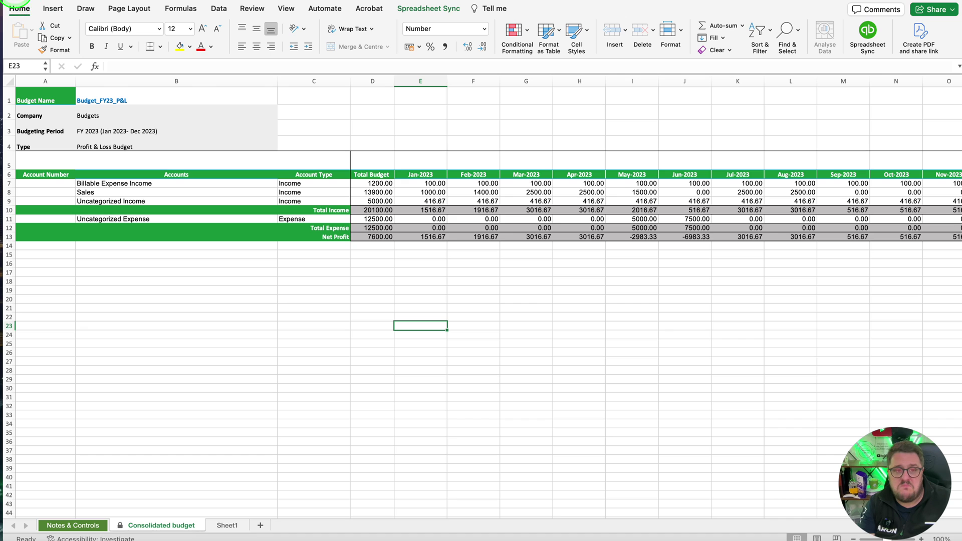
Close the Excel budget workbook and return to the budgets list in QuickBooks Online.
click(13, 1)
click(465, 315)
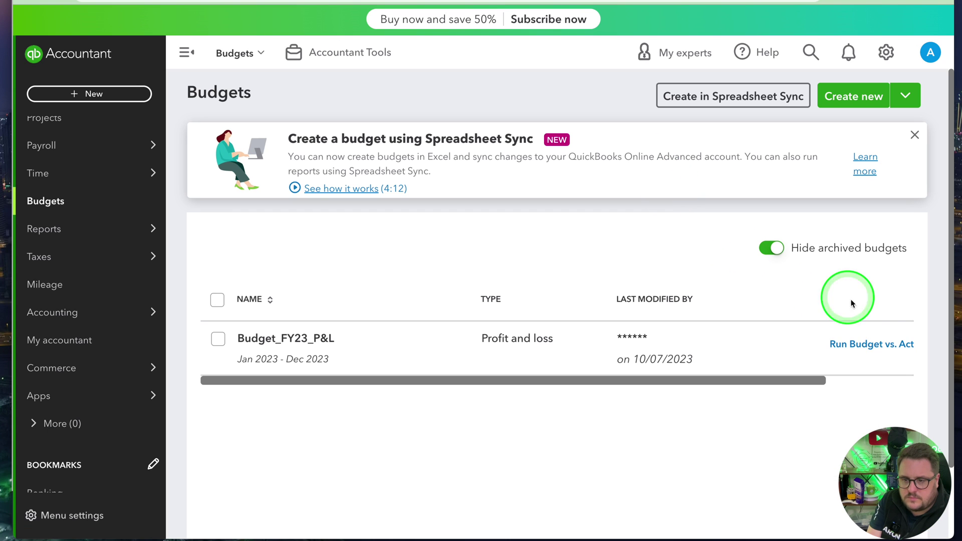
scroll(746, 348, right, 3)
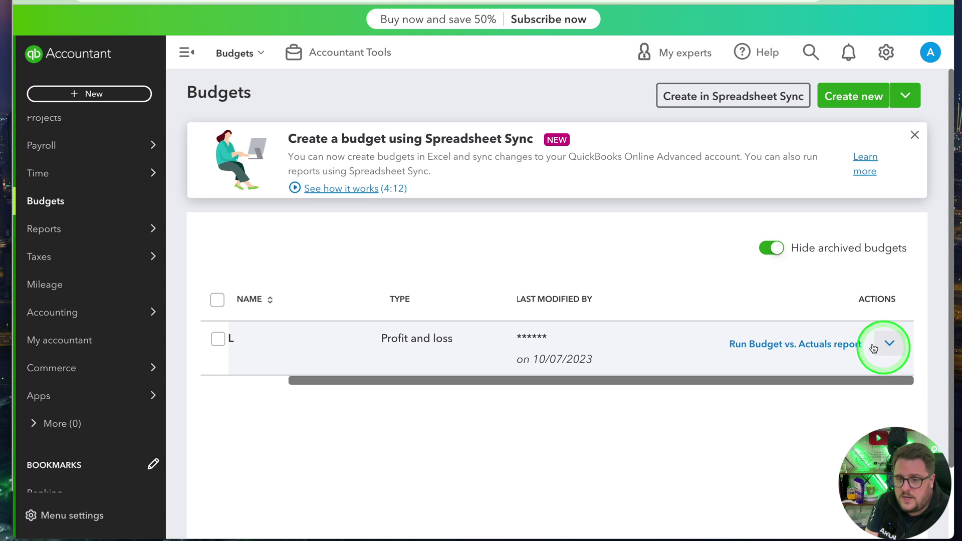
Start a new profit and loss budget for the period FY 2023 (Jan 2023 - Dec 2023).
click(854, 97)
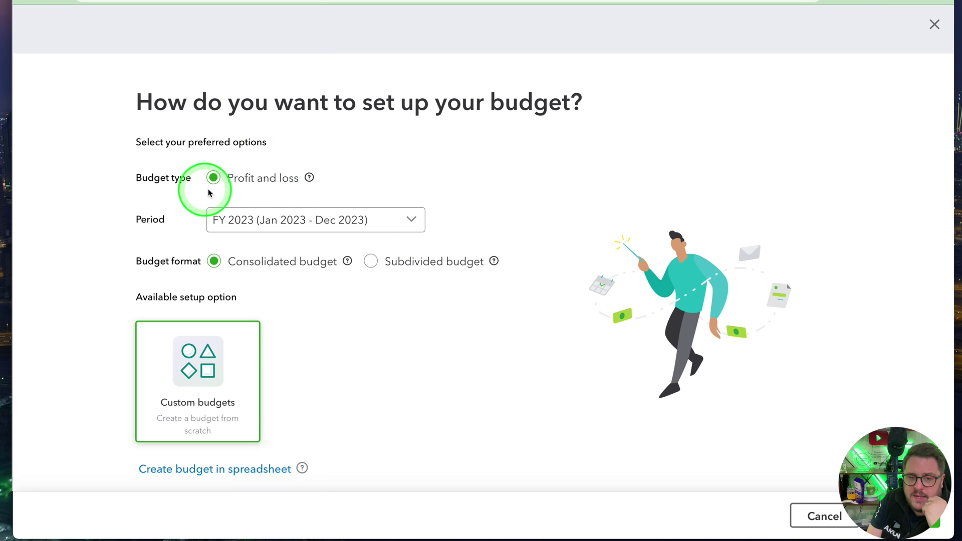
click(322, 217)
click(295, 314)
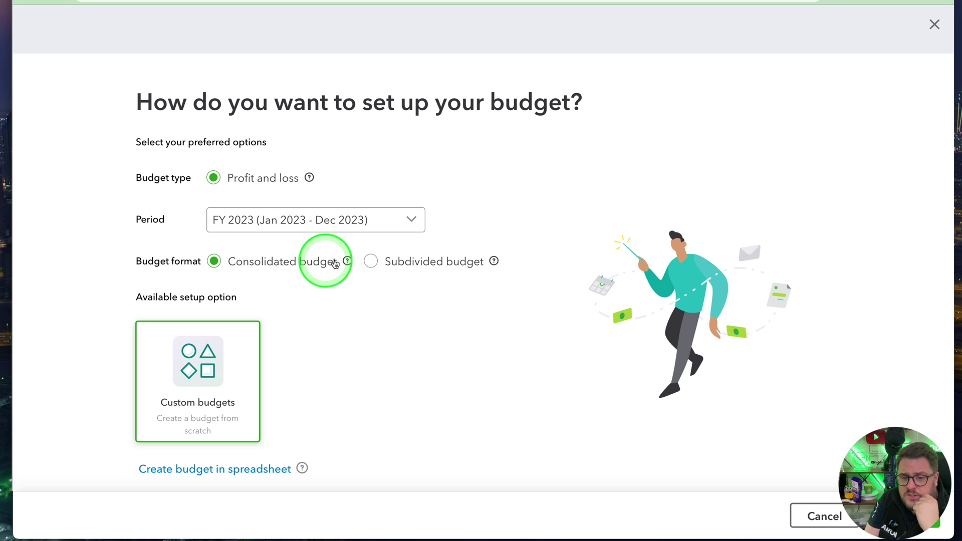
Try the Subdivided budget format and its subdivision options, and switch back to Consolidated budget.
mouse_move(498, 264)
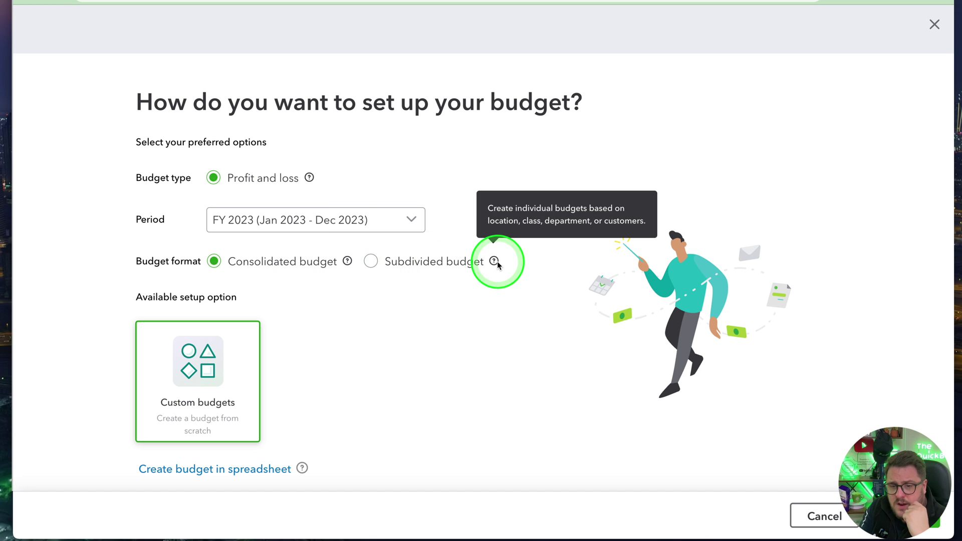
click(381, 263)
click(422, 317)
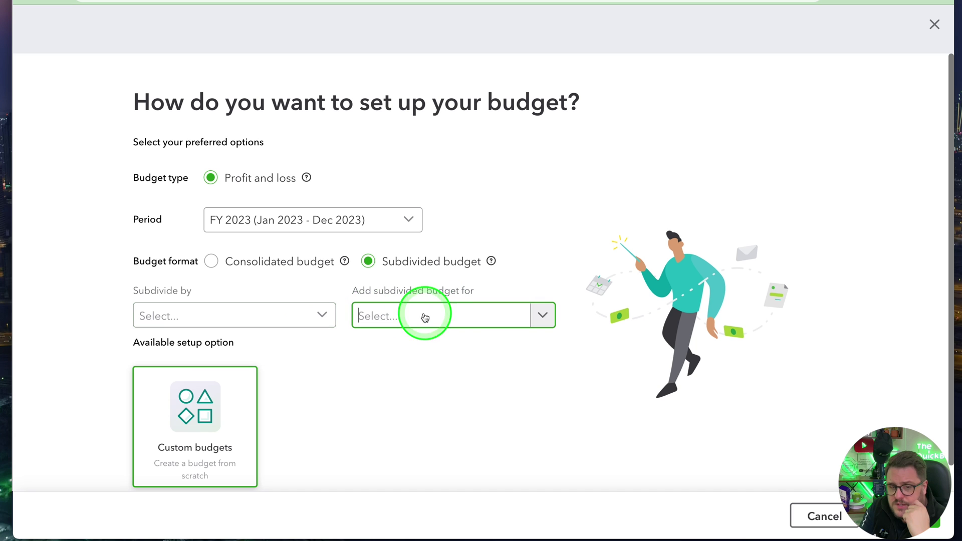
click(216, 265)
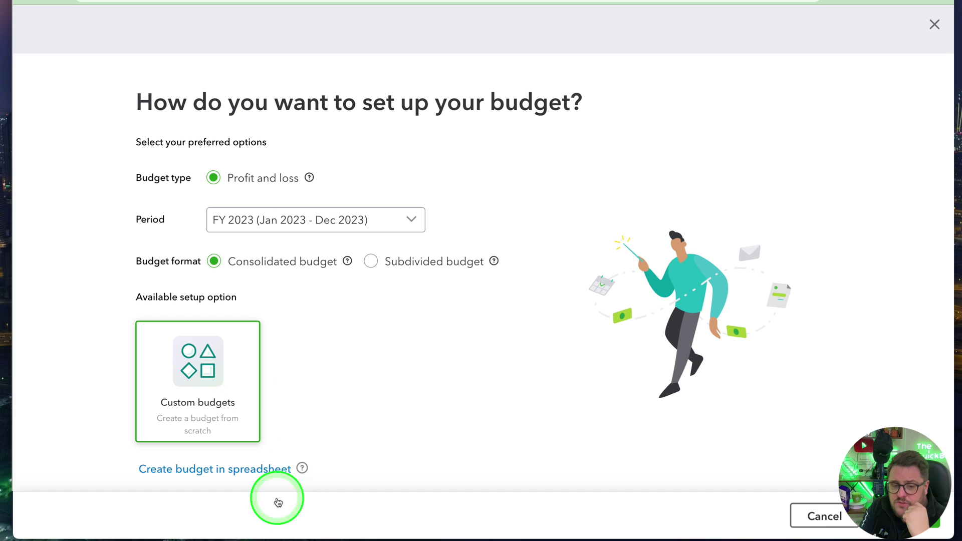
Use the Custom budgets setup to create the consolidated profit and loss budget from scratch.
double_click(200, 372)
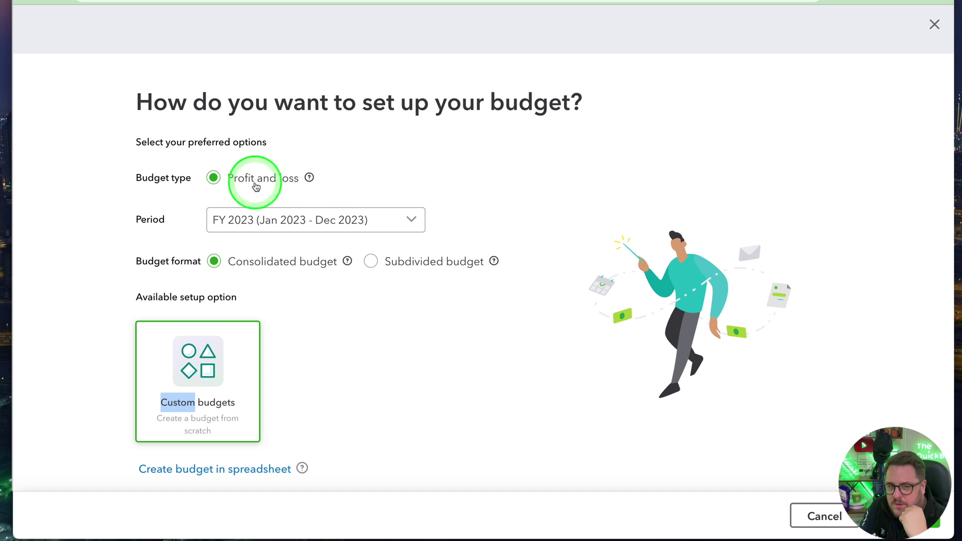
mouse_move(307, 183)
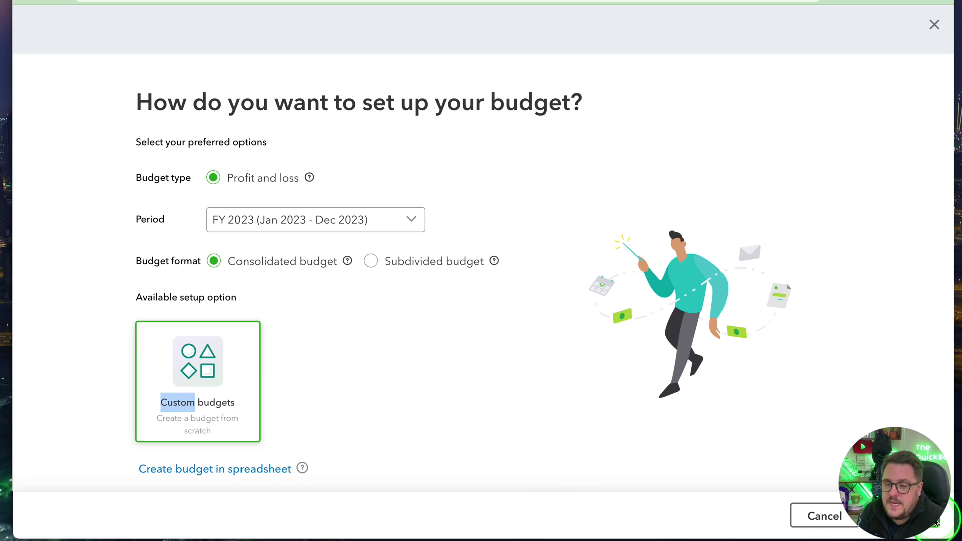
click(937, 523)
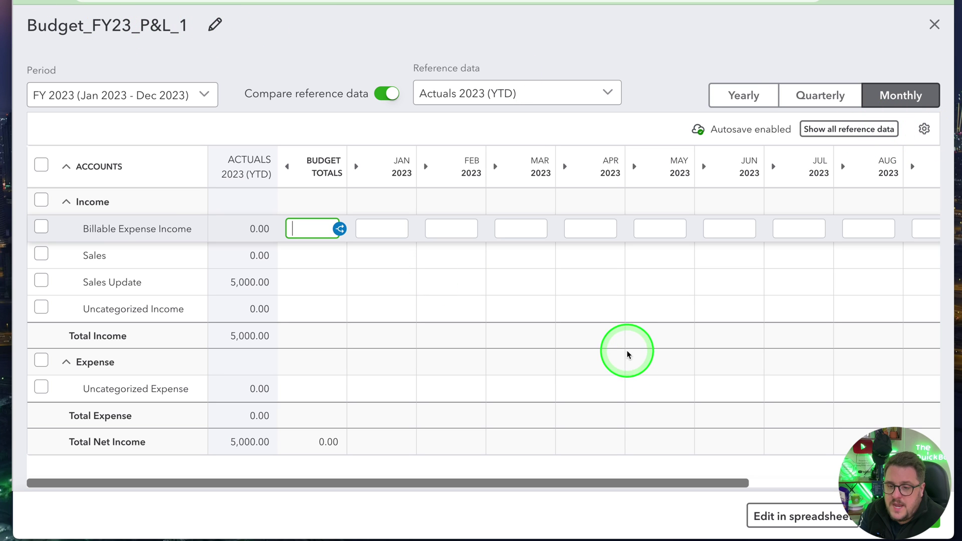
Select the Sales, Sales Update and Uncategorized Income rows, check the available batch actions, and deselect the rows.
click(50, 254)
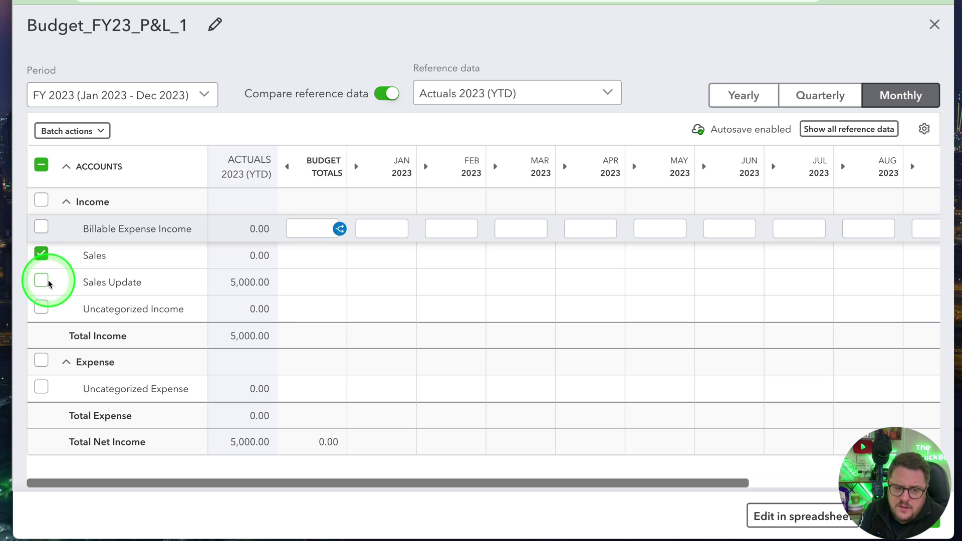
click(42, 309)
click(71, 131)
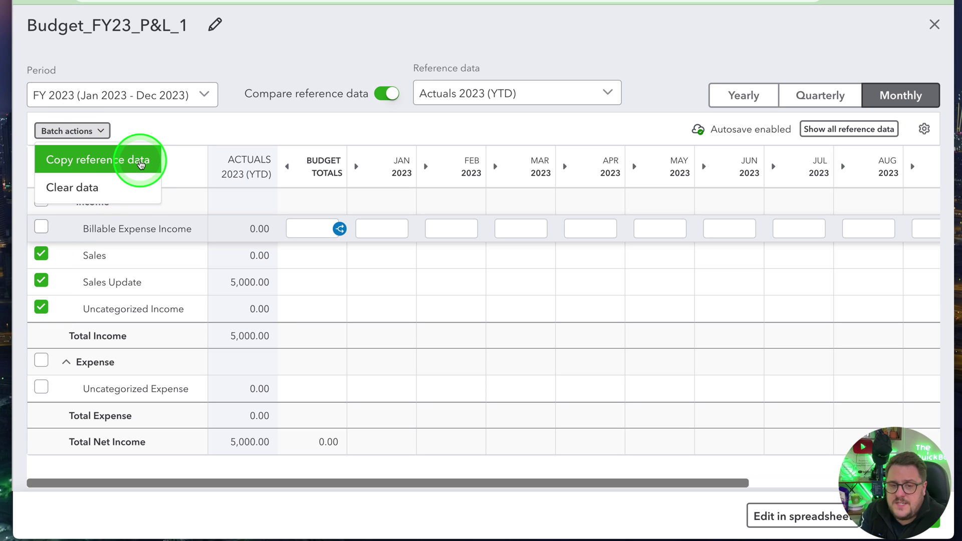
click(64, 264)
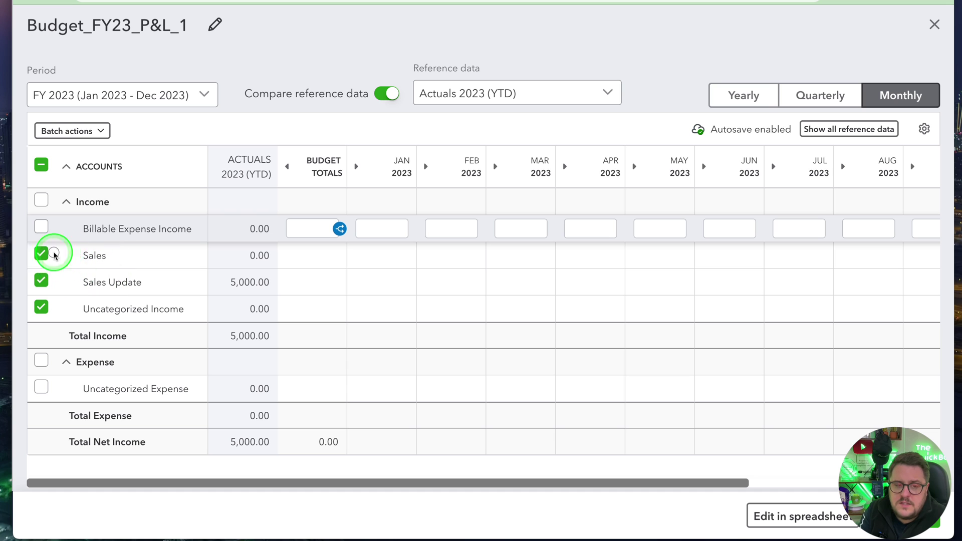
click(46, 256)
click(41, 282)
click(41, 307)
Set the Sales budget total to 5000 and split it across the months.
click(301, 265)
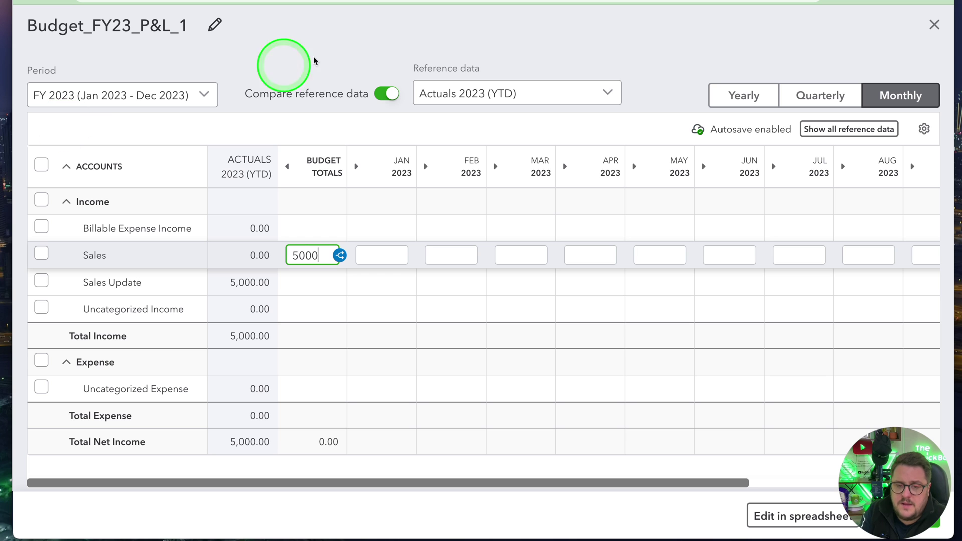
click(340, 256)
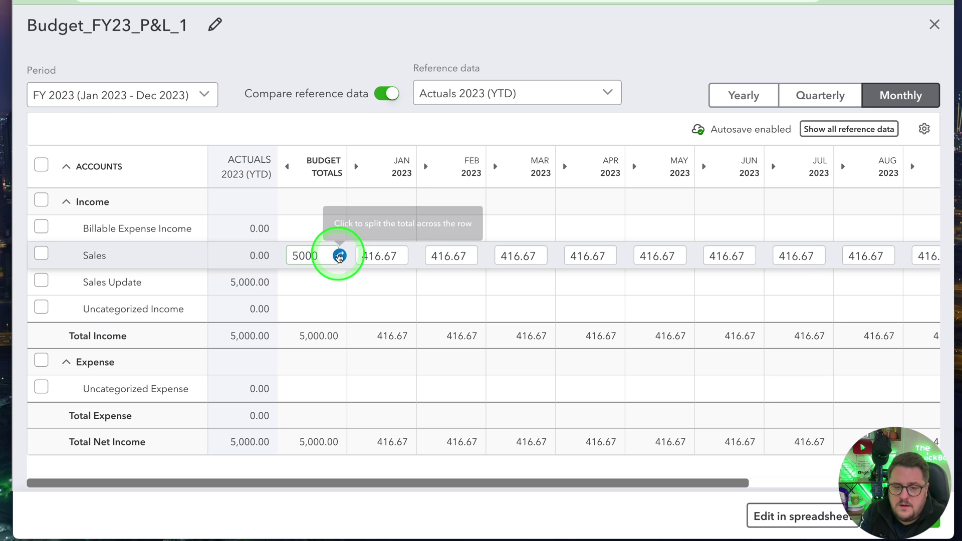
Copy the Actuals 2023 (YTD) reference data into the Sales and Sales Update budget rows.
click(37, 253)
click(86, 160)
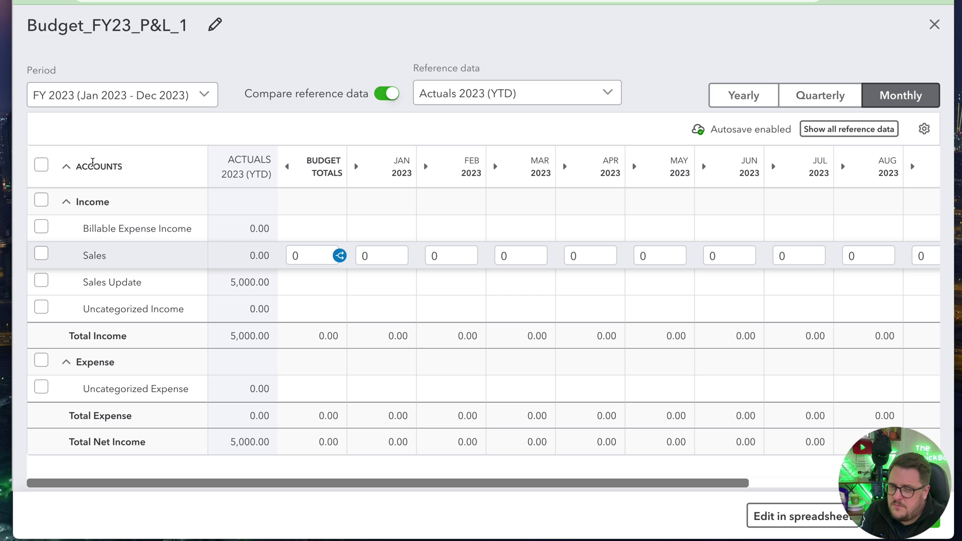
click(45, 280)
click(76, 130)
click(86, 160)
click(261, 277)
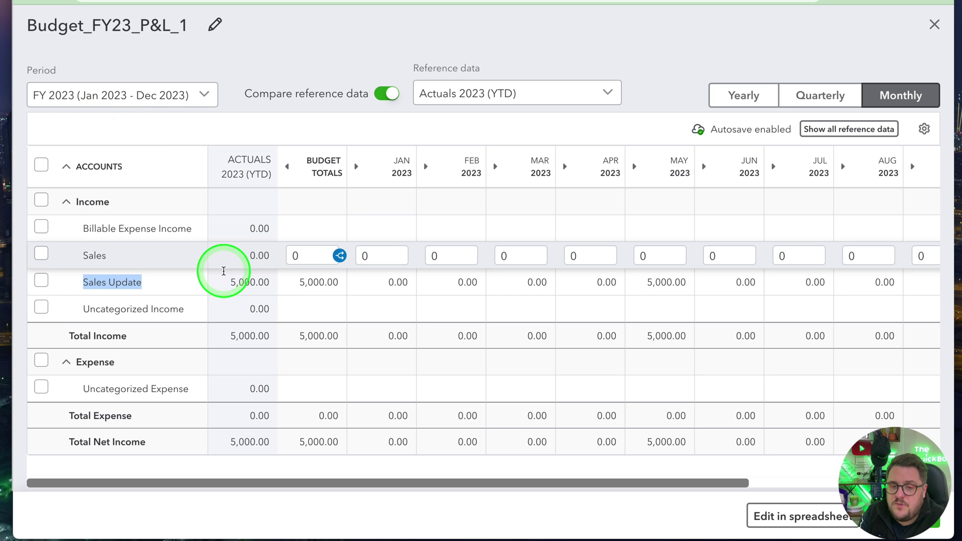
Check the available reference data sources and recopy the Actuals 2023 (YTD) data into the Sales Update row.
click(569, 89)
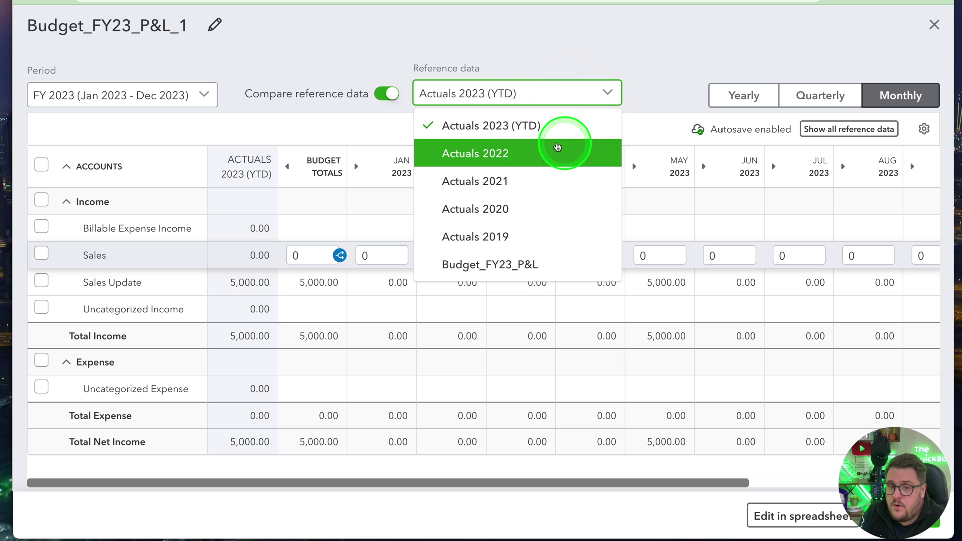
click(113, 266)
click(42, 281)
click(76, 130)
click(85, 158)
click(266, 306)
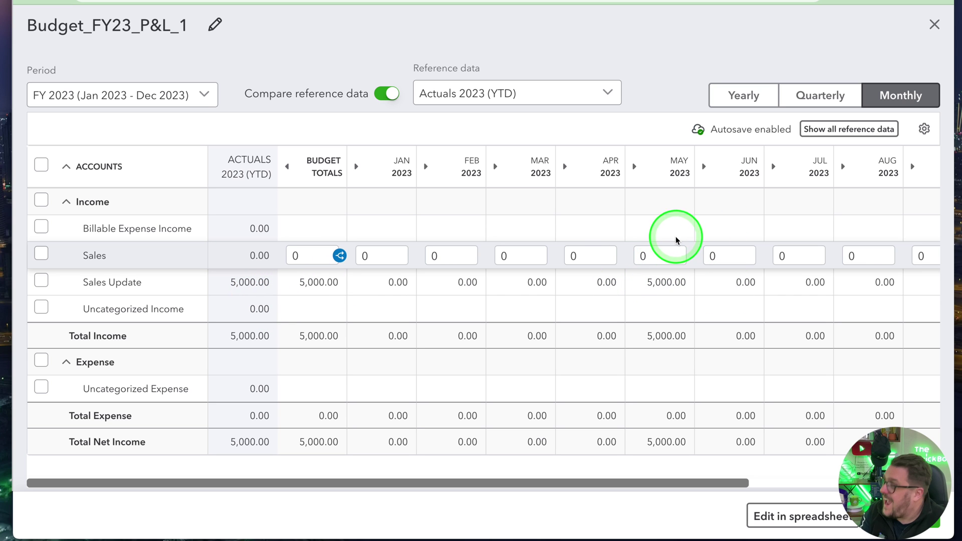
Set the reference data to Budget_FY23_P&L and copy its figures into all account rows of the budget.
click(520, 84)
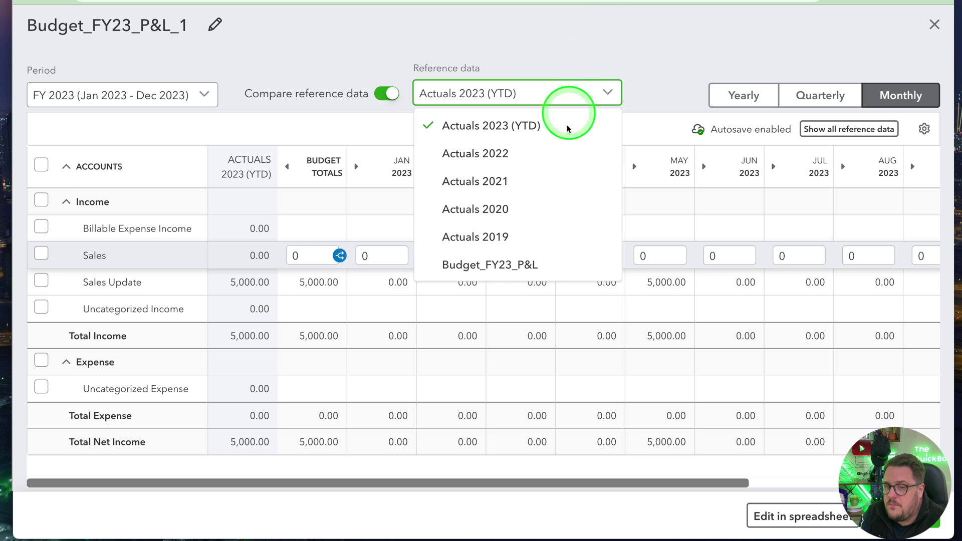
click(552, 264)
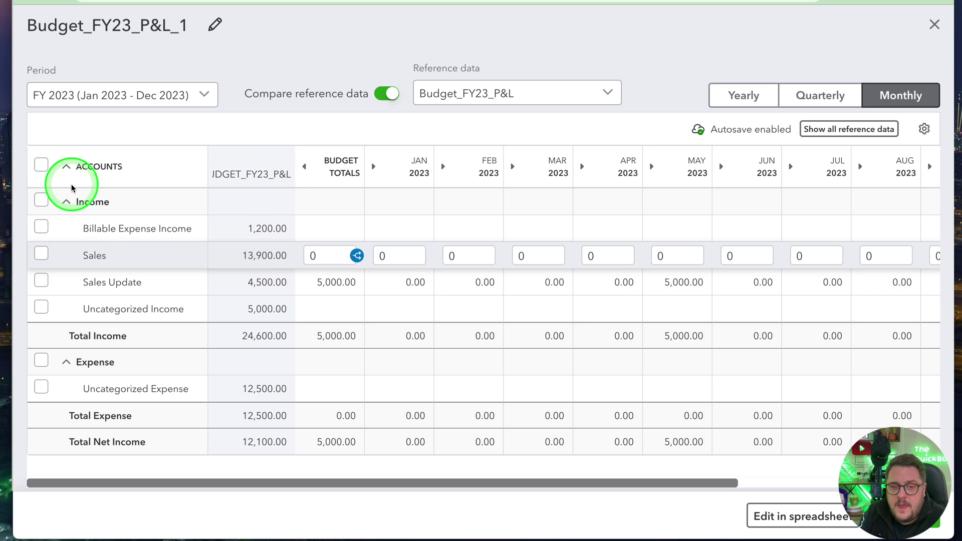
click(48, 174)
click(75, 129)
click(95, 158)
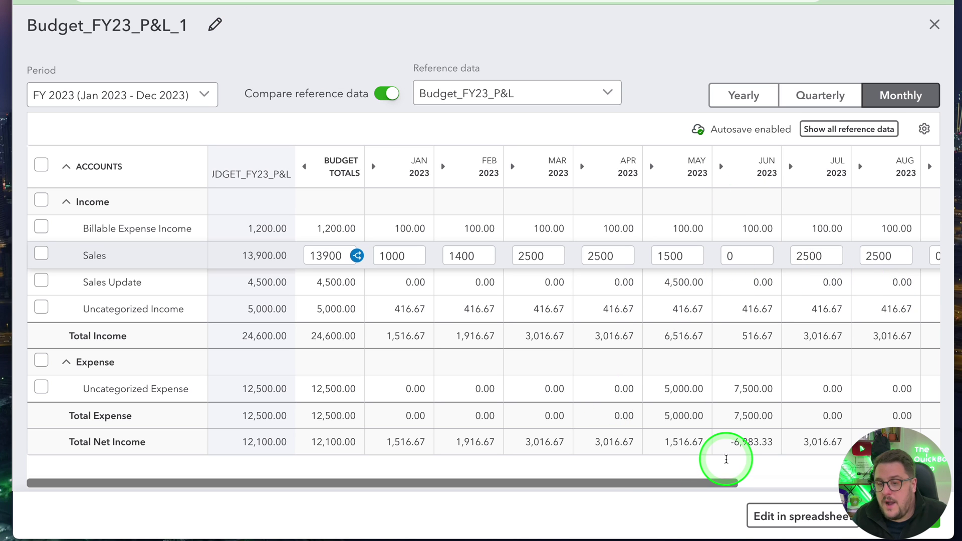
Copy the Actuals 2023 (YTD) reference data into the Sales and Sales Update rows and return to the budgets list.
click(515, 99)
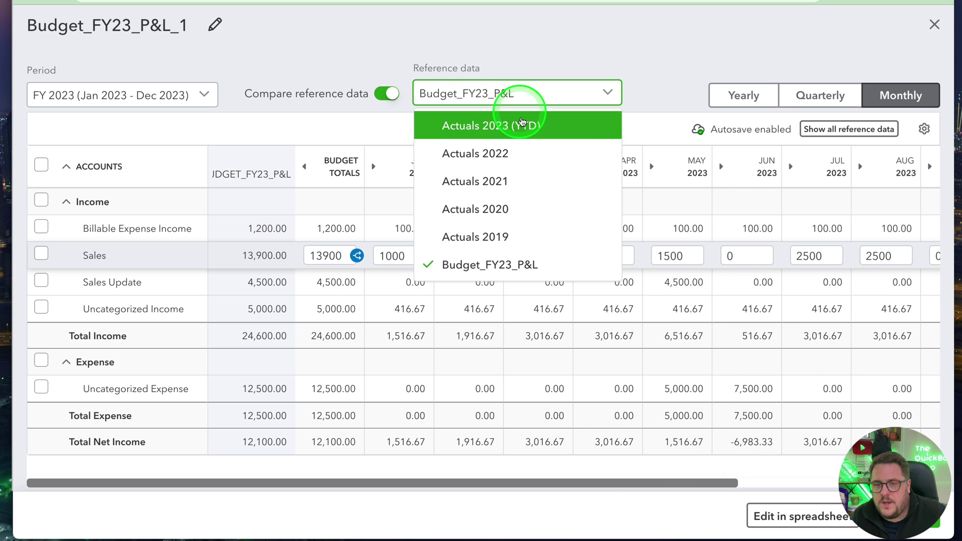
drag(528, 151, 525, 118)
click(526, 118)
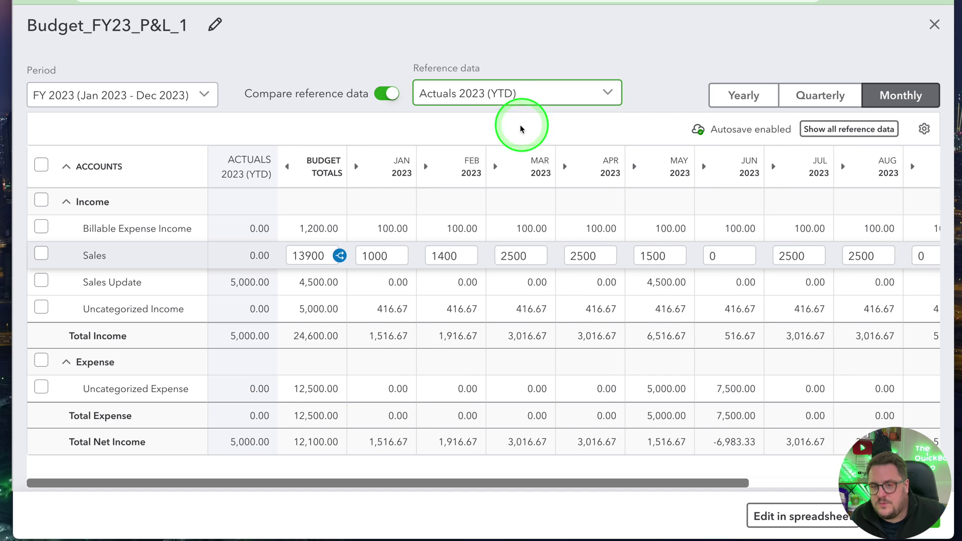
click(41, 254)
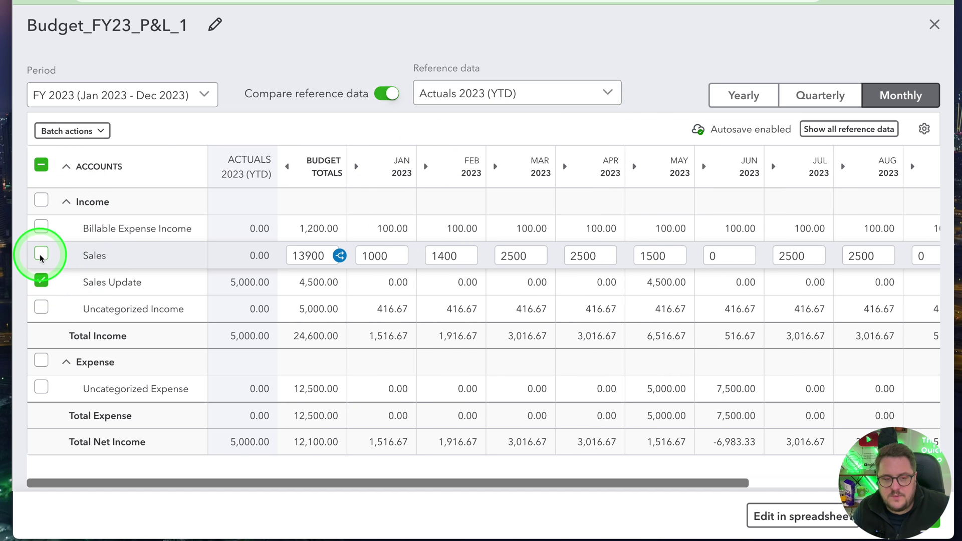
click(83, 131)
click(100, 158)
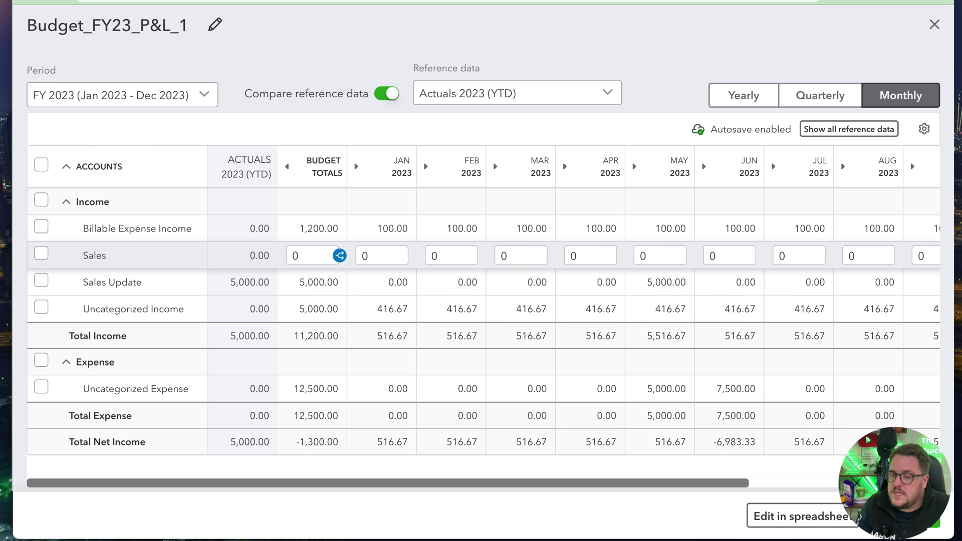
click(802, 272)
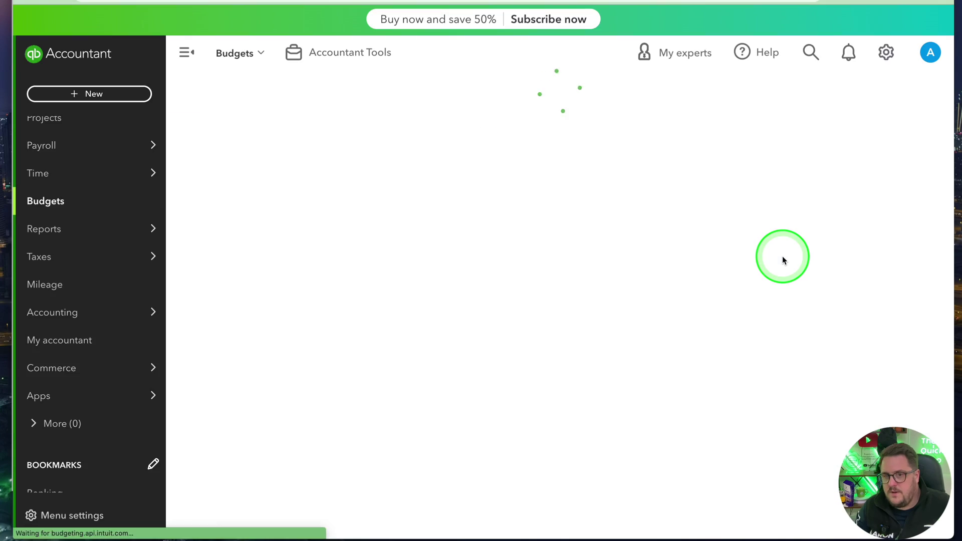